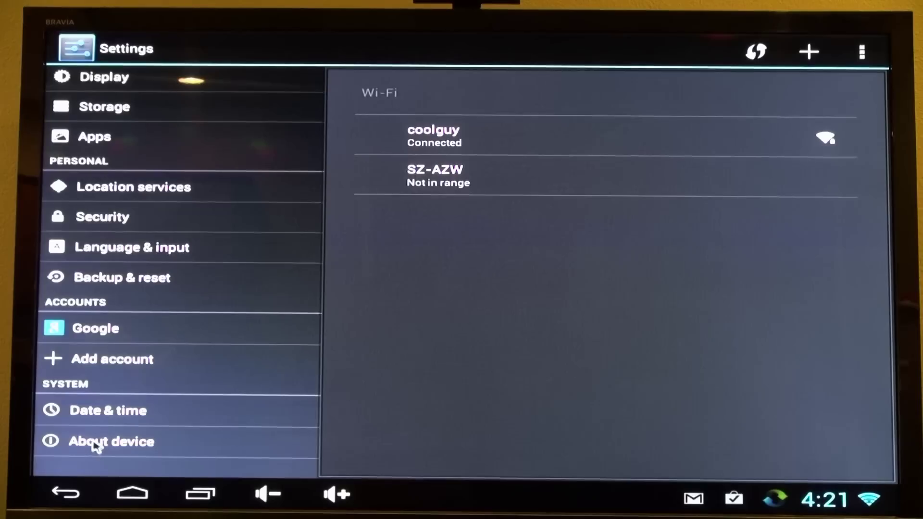
Step: Check the About device page, then the input method choices and their setup options
click(94, 442)
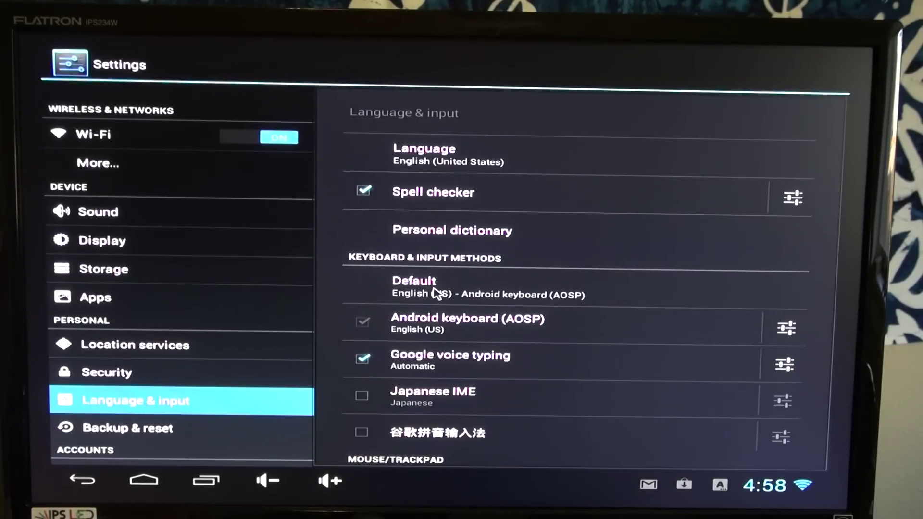
click(465, 293)
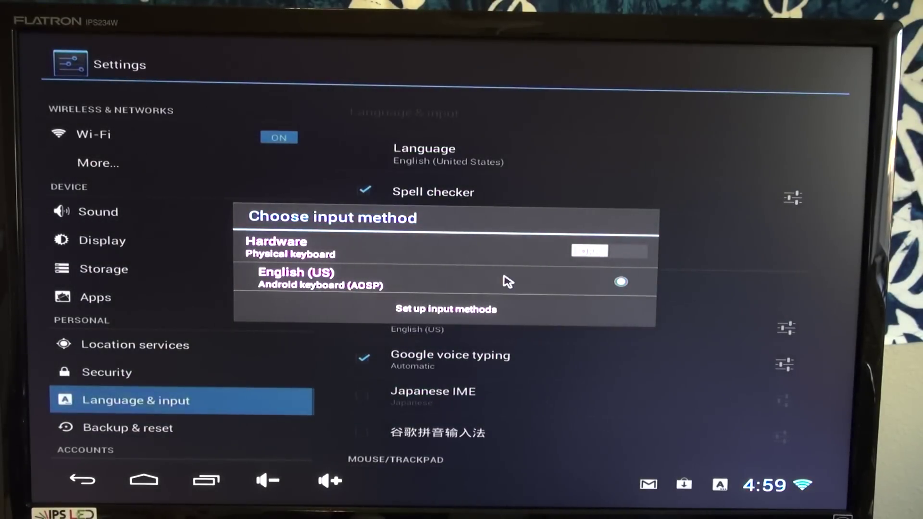
click(462, 317)
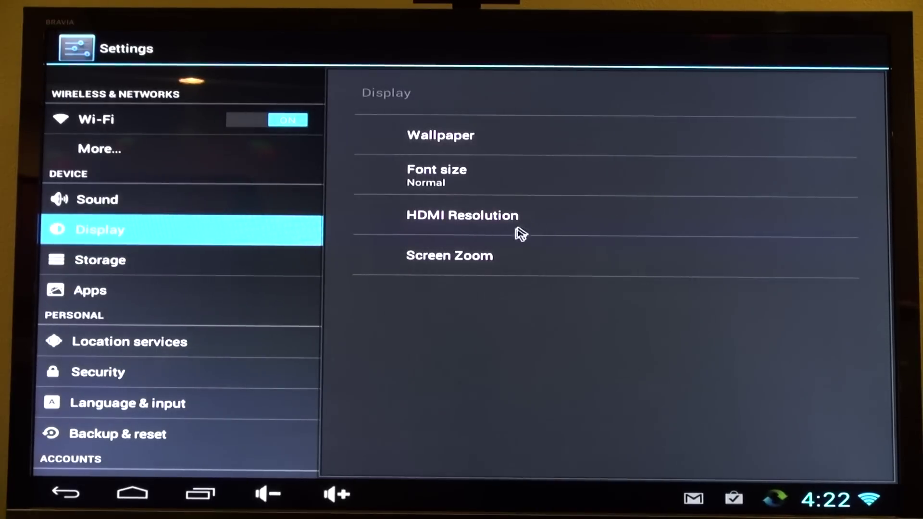
Step: Keep HDMI output at 1920x1080p_60Hz and enlarge the screen zoom to fill the TV
click(520, 232)
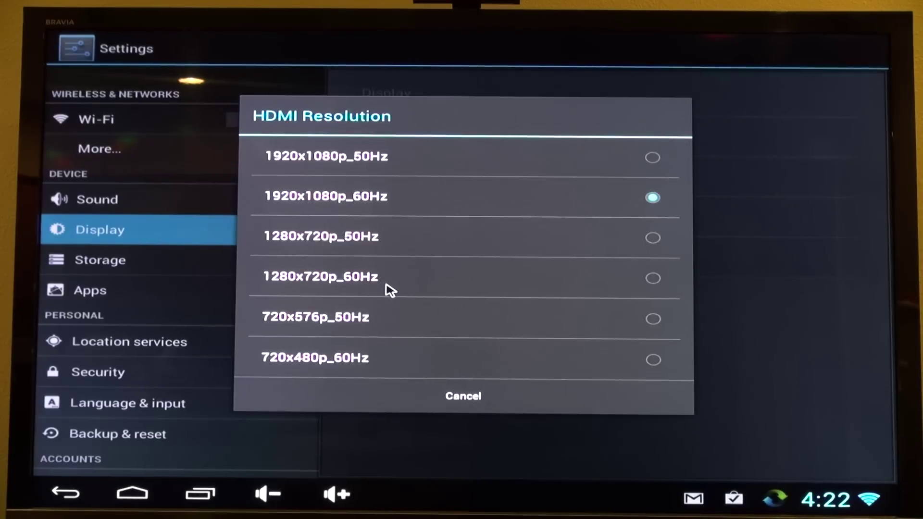
click(432, 185)
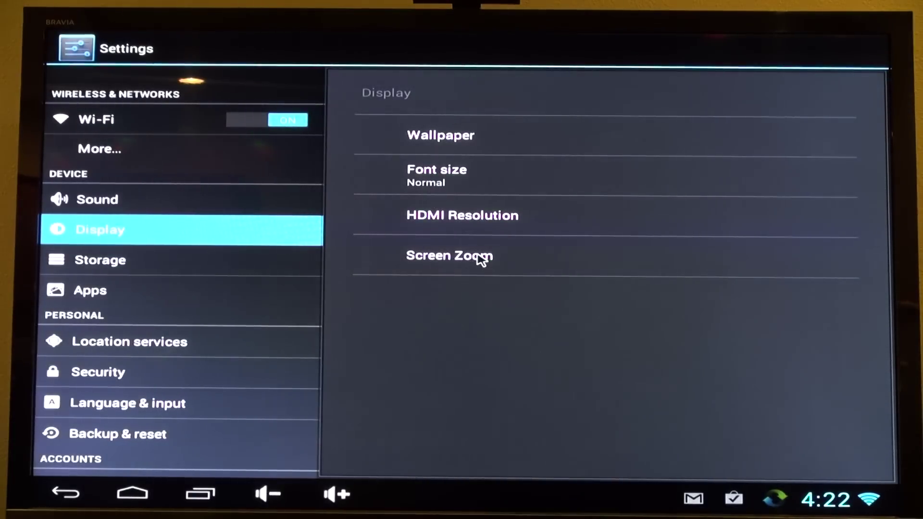
click(482, 260)
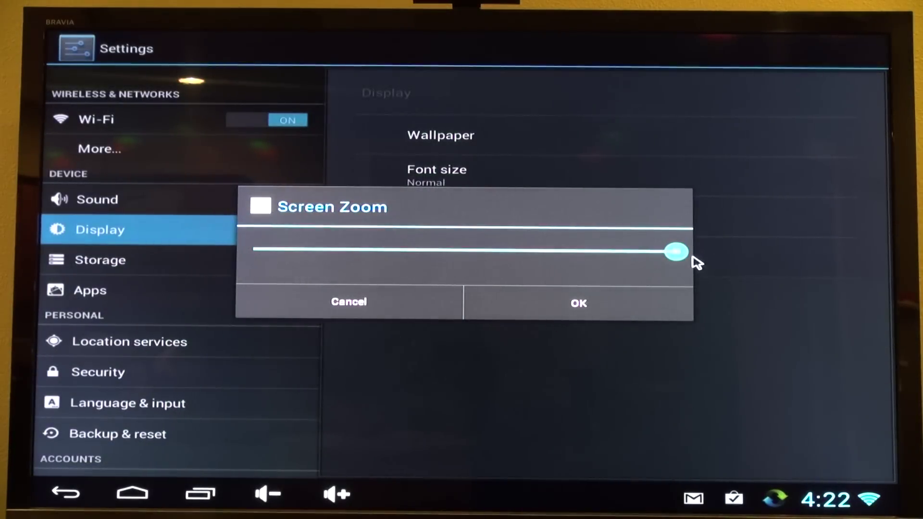
mouse_move(676, 253)
mouse_down()
mouse_move(634, 254)
mouse_move(694, 254)
mouse_up()
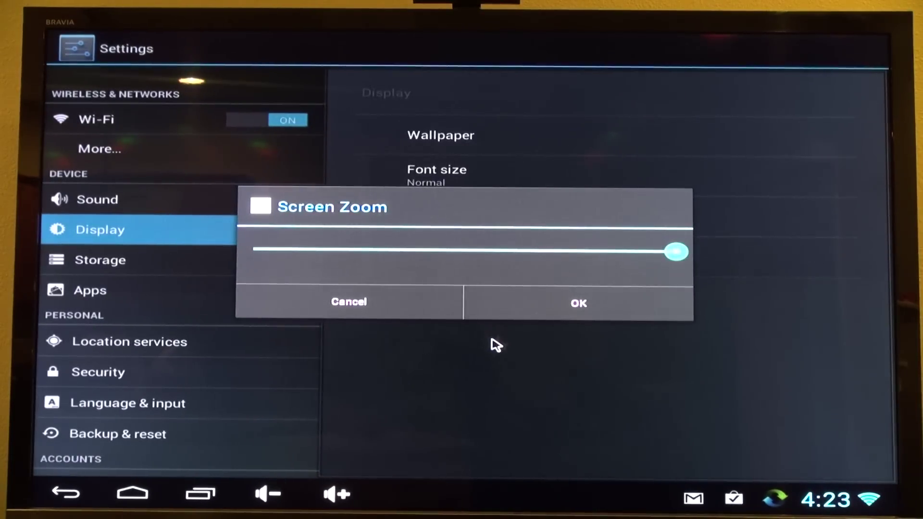
click(573, 301)
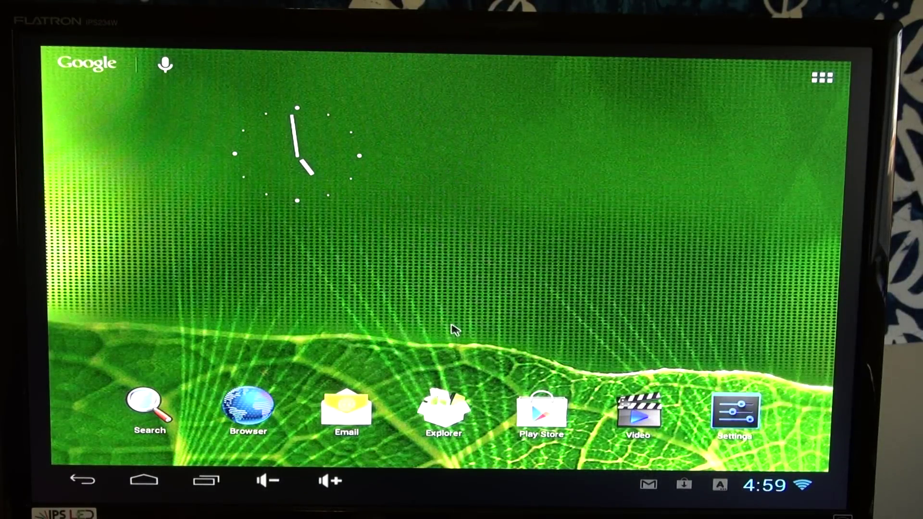
Step: Launch the Browser from the home screen to load pocketnow.com
click(251, 415)
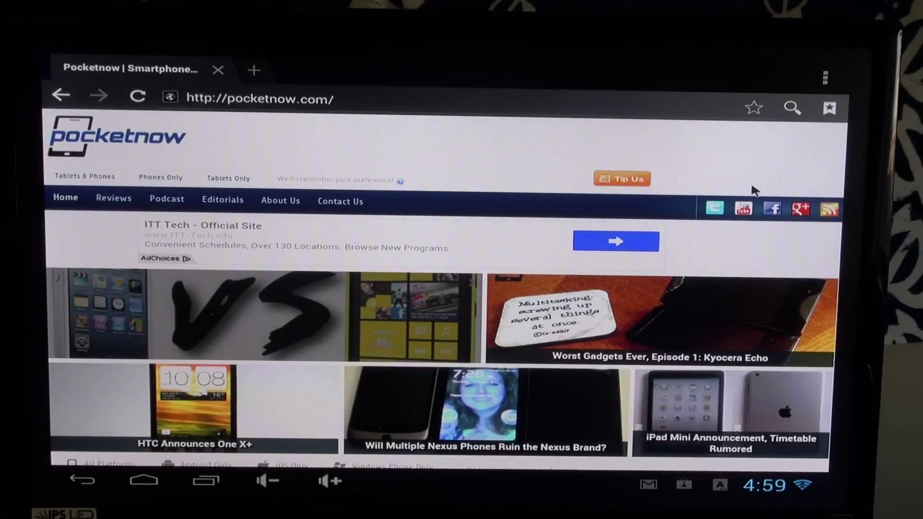
scroll(716, 303, down, 3)
scroll(433, 328, down, 5)
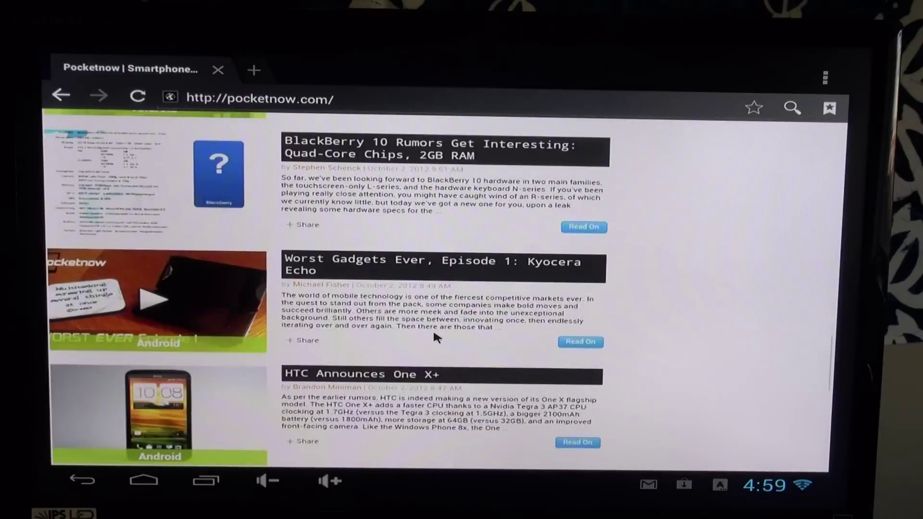
scroll(433, 328, down, 5)
scroll(433, 328, up, 3)
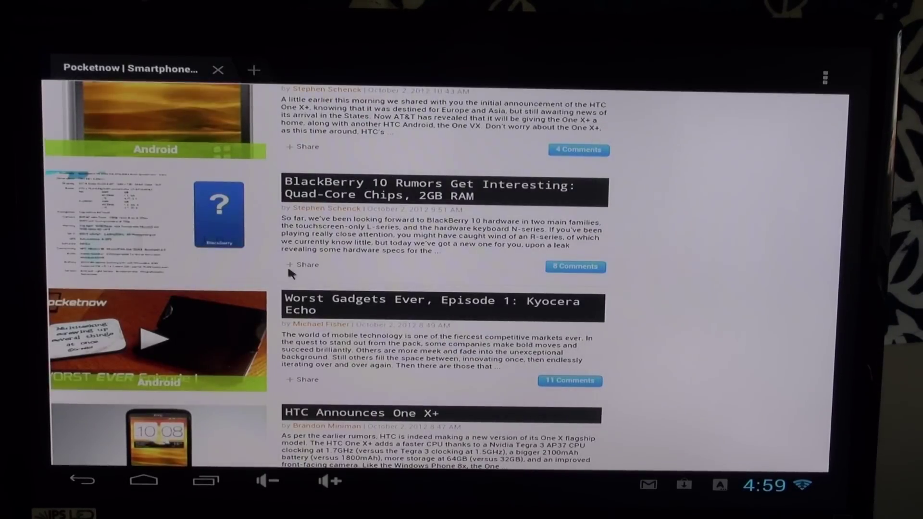
scroll(288, 264, up, 5)
scroll(309, 271, up, 5)
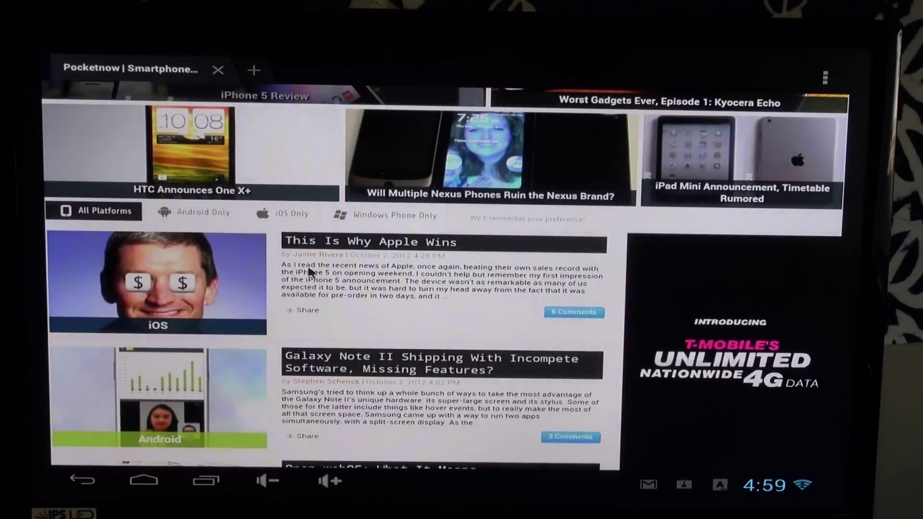
scroll(314, 278, down, 1)
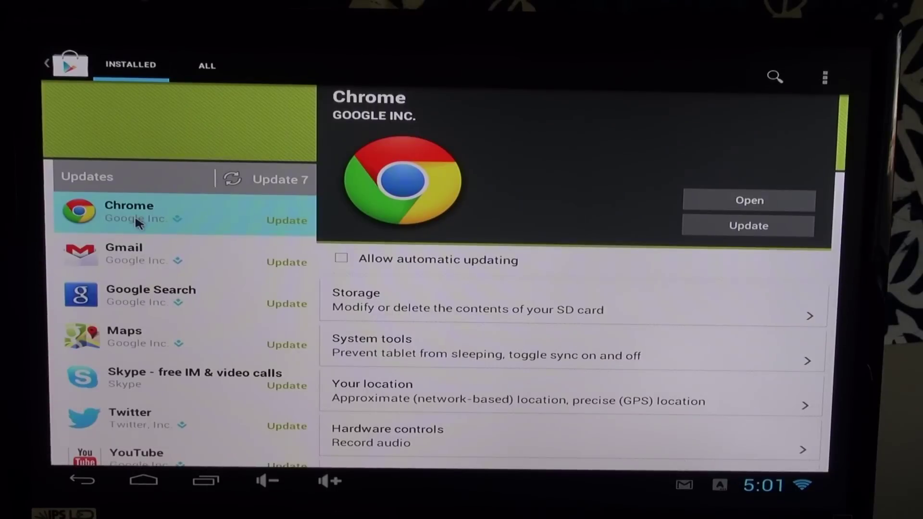
Step: Update YouTube and Chrome, accepting their permissions, then open Maps' update details
click(153, 461)
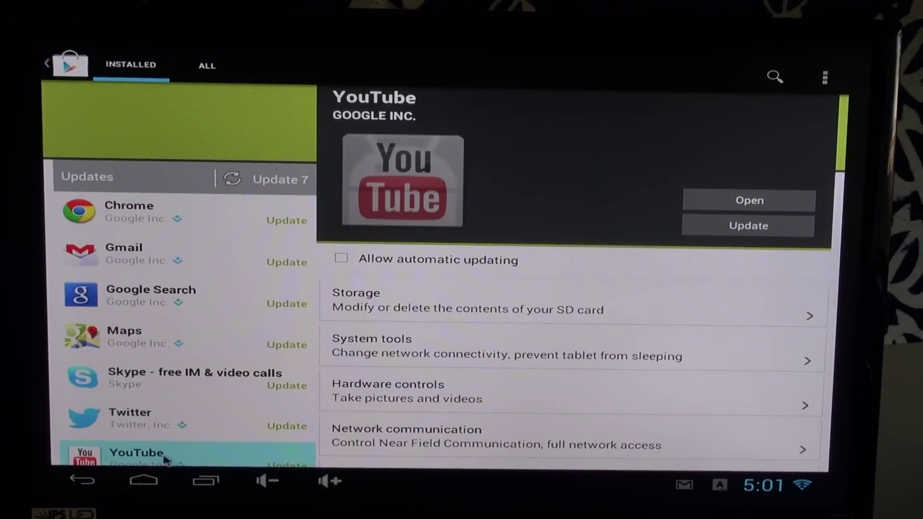
click(727, 233)
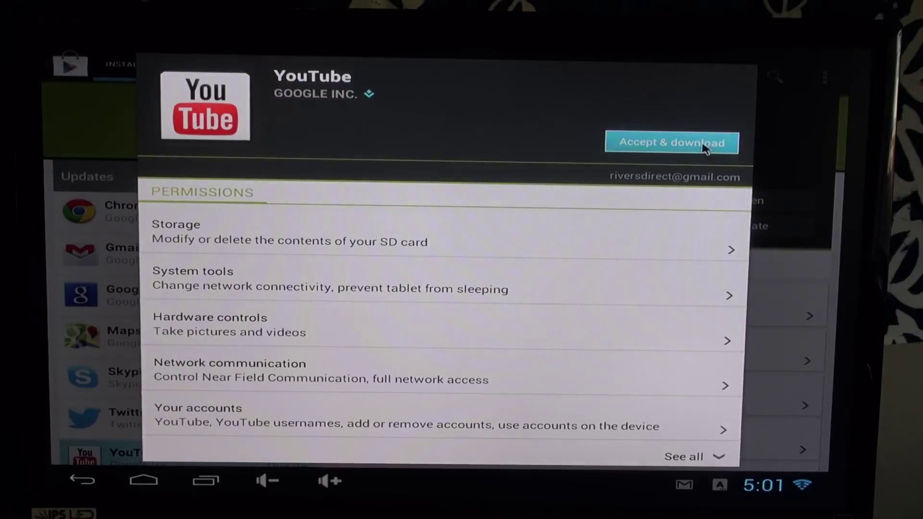
click(706, 148)
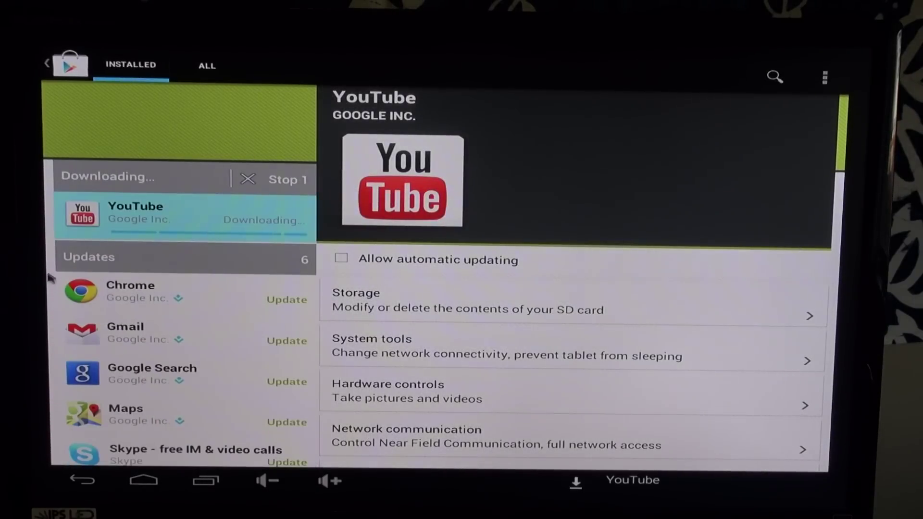
click(129, 290)
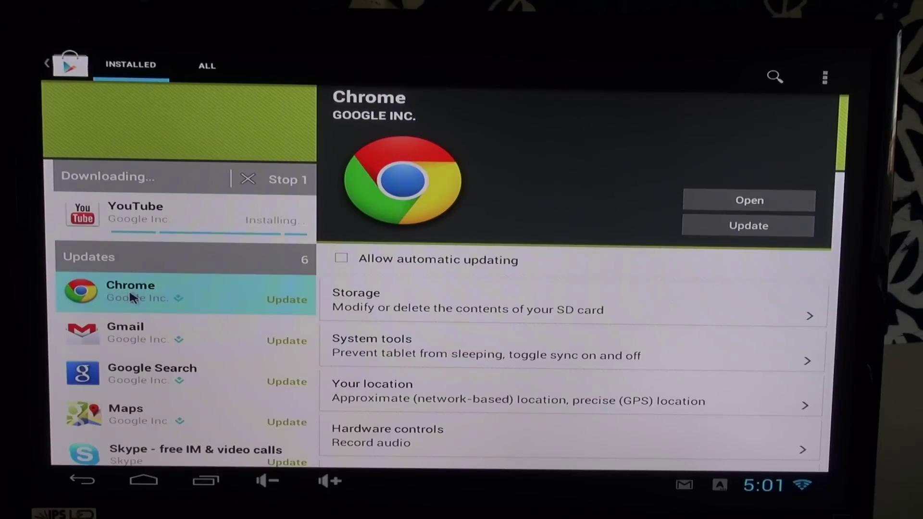
click(732, 231)
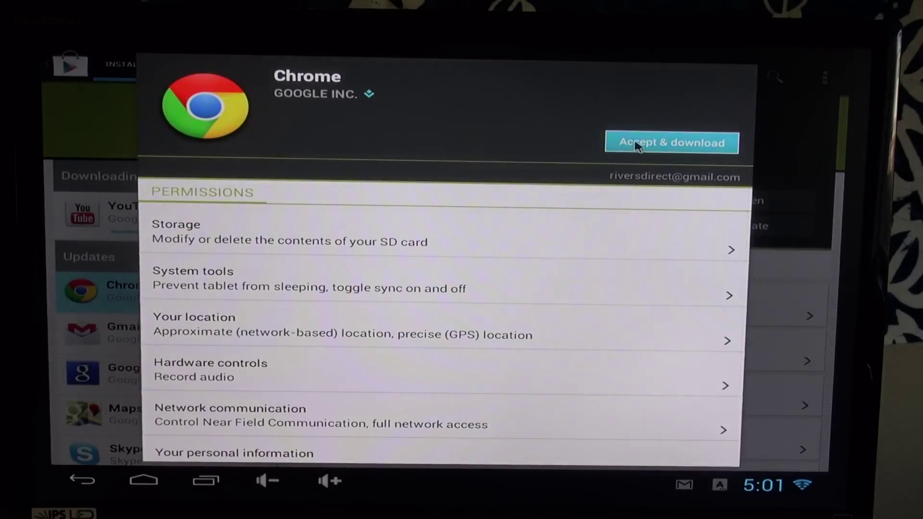
click(639, 148)
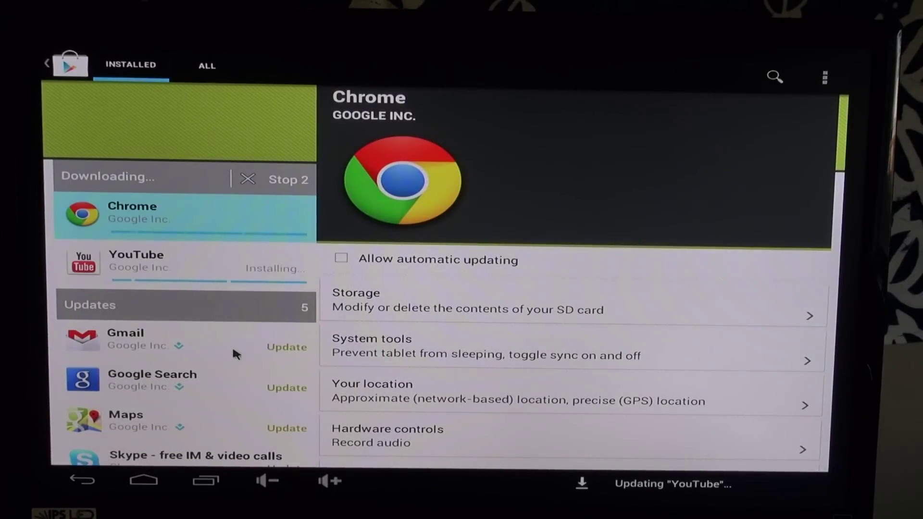
click(180, 349)
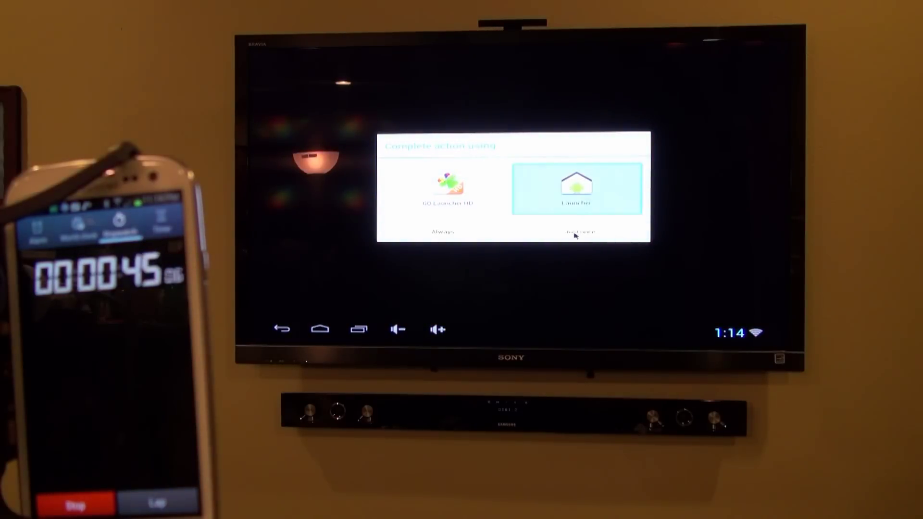
Step: Choose the stock Launcher 'Just once' in the Complete action using dialog
click(577, 233)
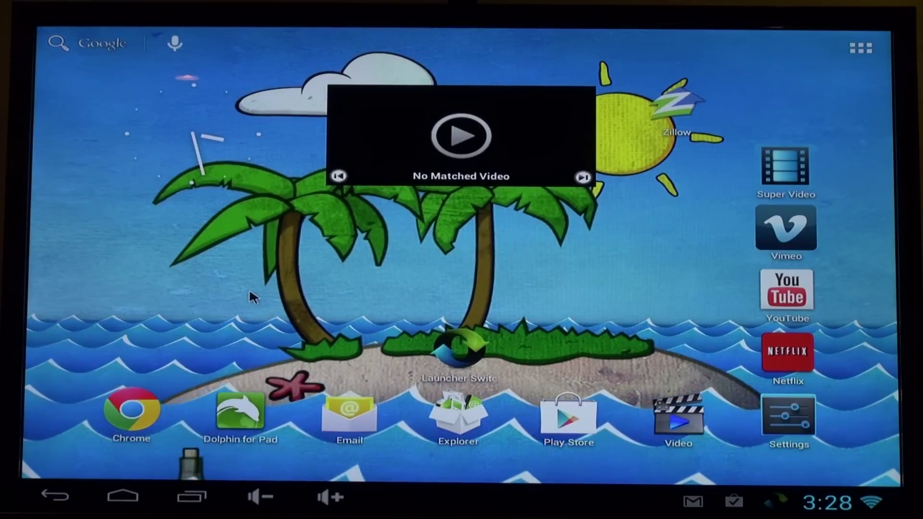
mouse_move(300, 330)
mouse_down()
mouse_move(468, 297)
mouse_move(621, 298)
mouse_move(257, 295)
mouse_up()
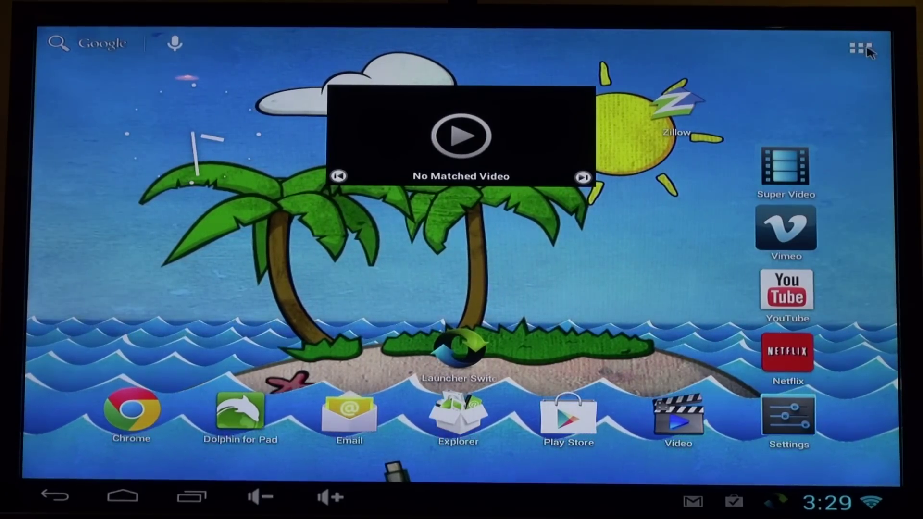
click(860, 47)
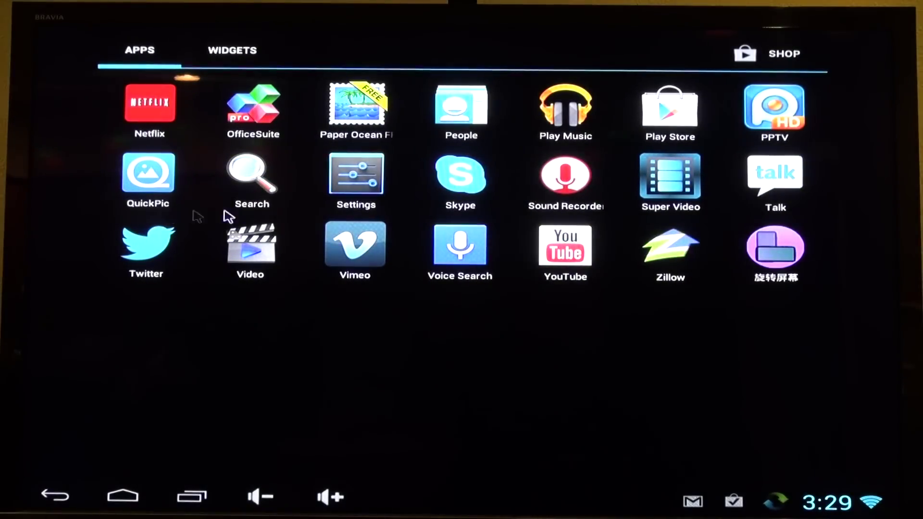
drag(198, 215, 649, 216)
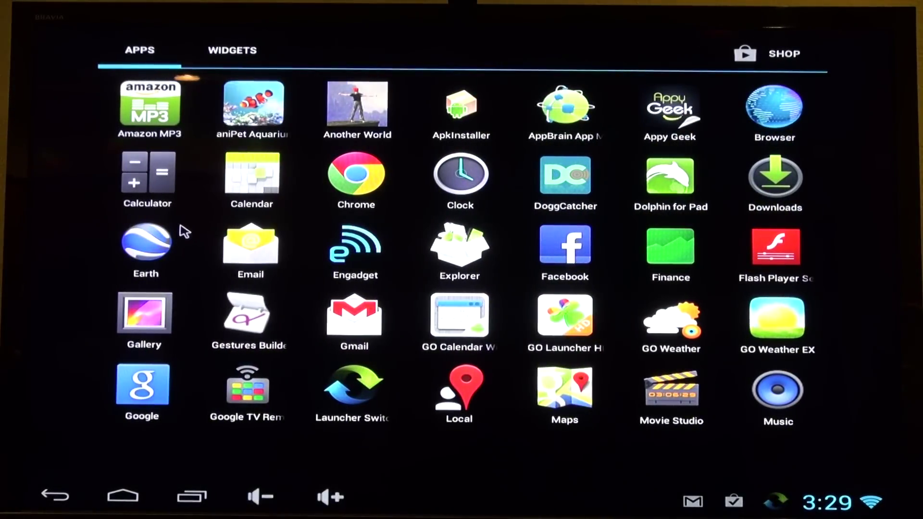
drag(829, 224, 332, 245)
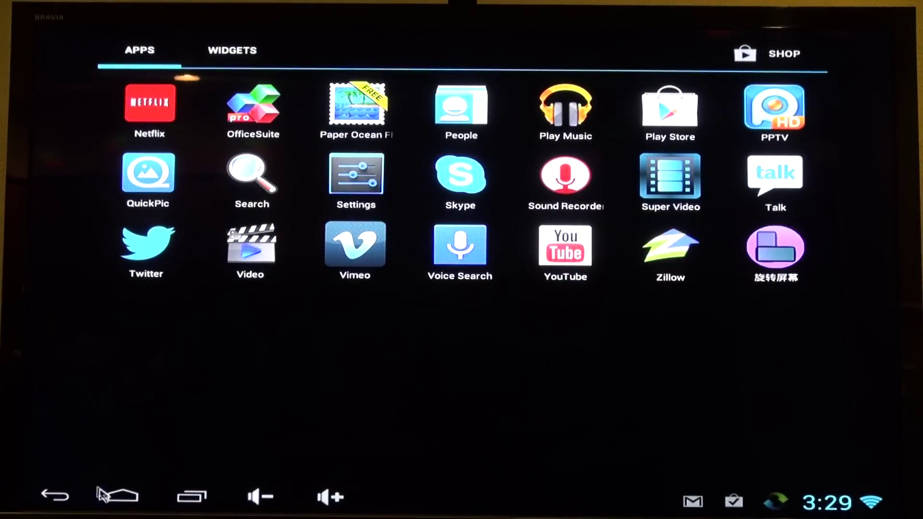
drag(793, 216, 361, 217)
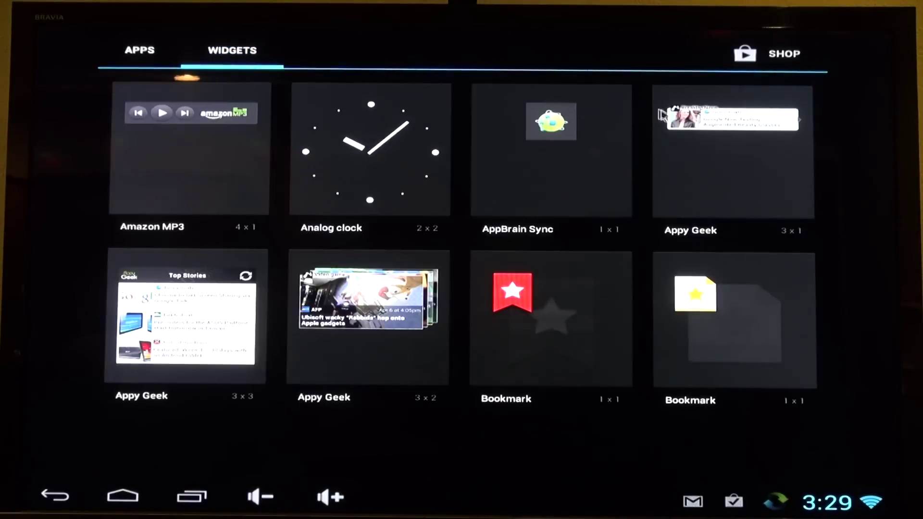
drag(582, 129, 216, 145)
drag(649, 159, 223, 162)
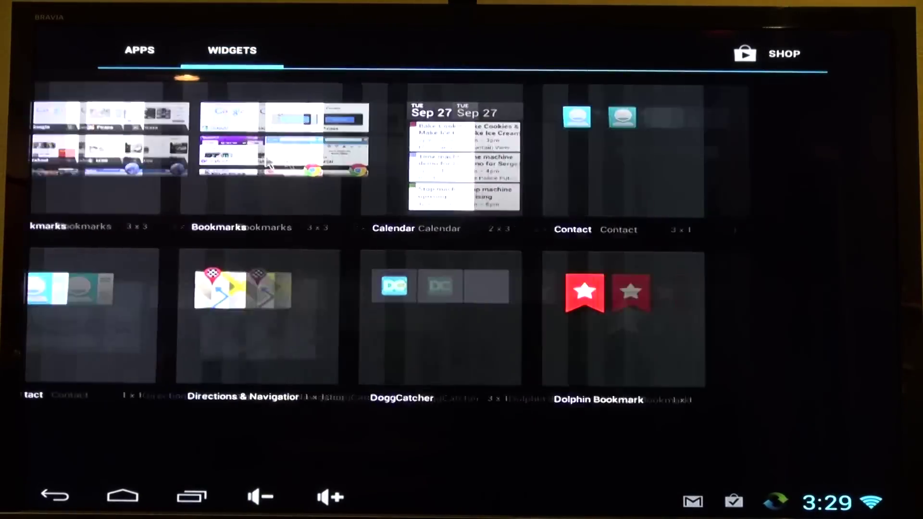
mouse_move(433, 181)
mouse_down()
mouse_move(94, 184)
mouse_move(776, 181)
mouse_up()
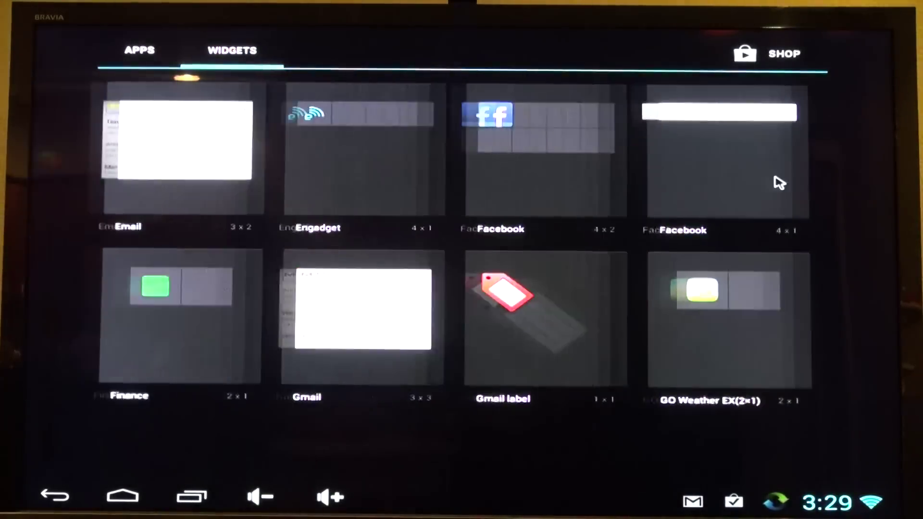
drag(216, 189, 648, 190)
drag(217, 216, 736, 217)
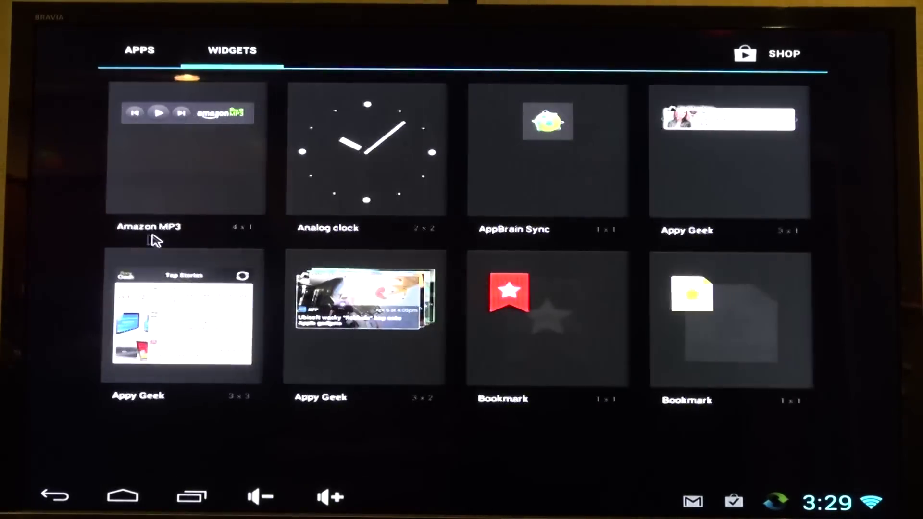
drag(123, 259, 811, 230)
mouse_move(216, 180)
mouse_down()
mouse_move(735, 180)
mouse_move(620, 194)
mouse_up()
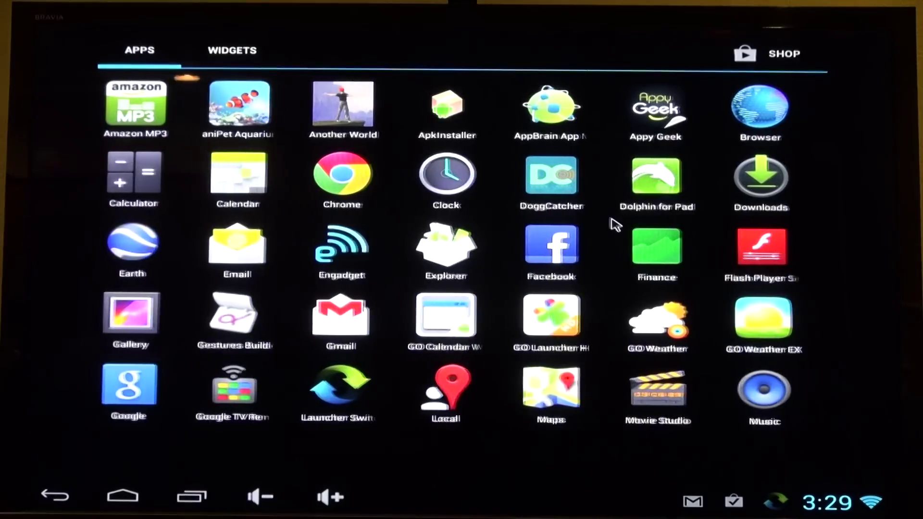
click(125, 496)
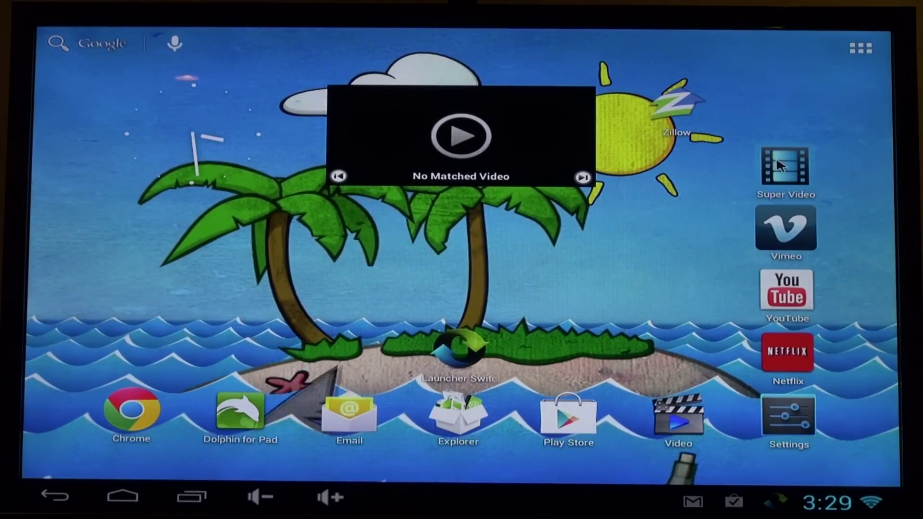
Step: Drag Super Video, YouTube and Netflix onto the Vimeo folder, then swipe to the widgets page
drag(784, 169, 778, 216)
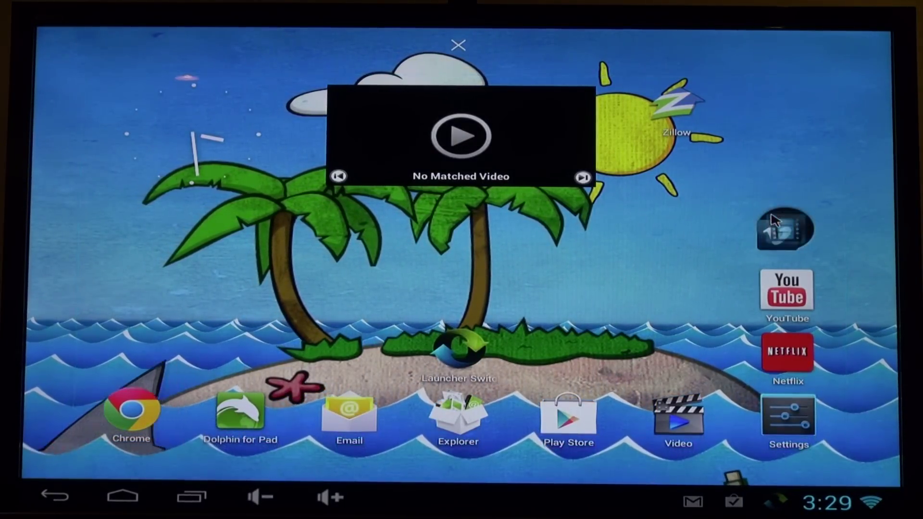
drag(786, 295, 784, 256)
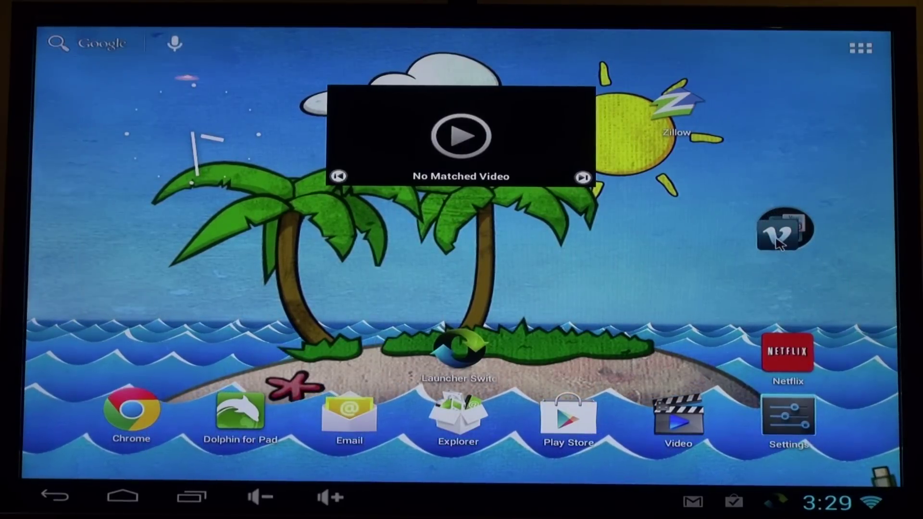
drag(778, 241, 789, 345)
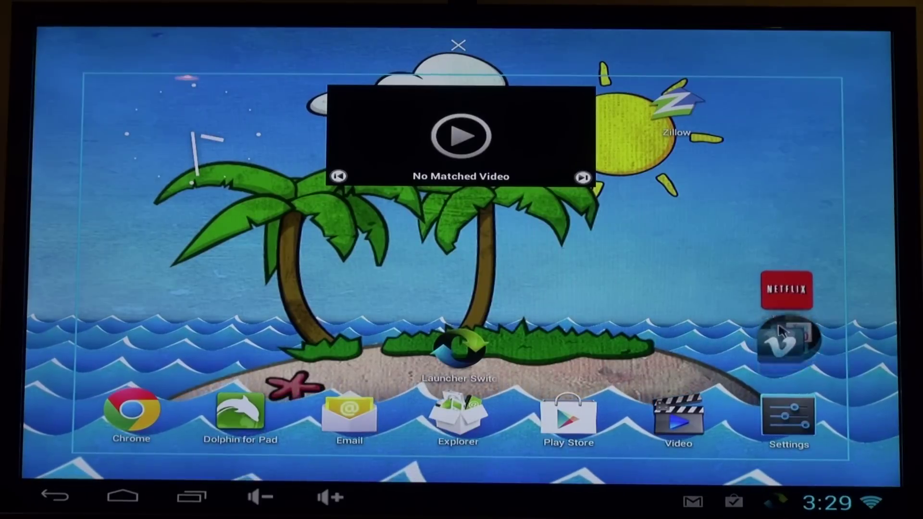
drag(780, 314, 783, 359)
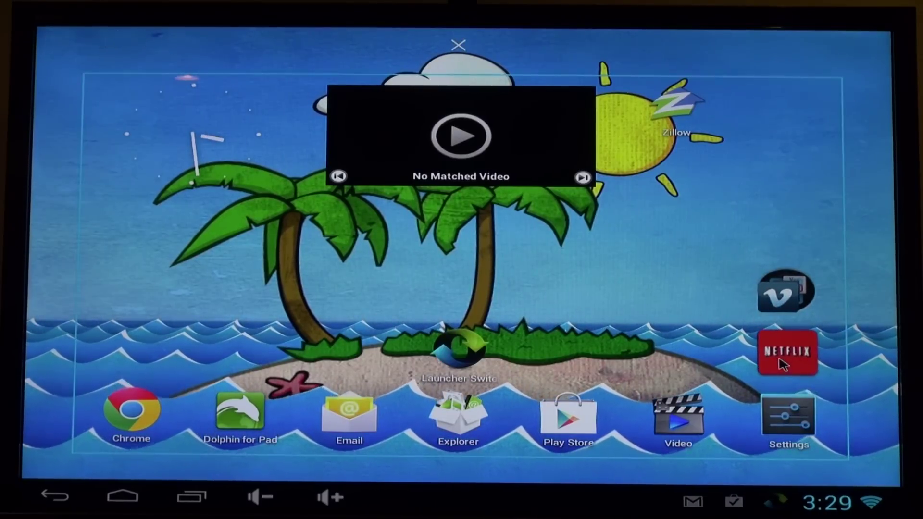
drag(776, 304, 777, 307)
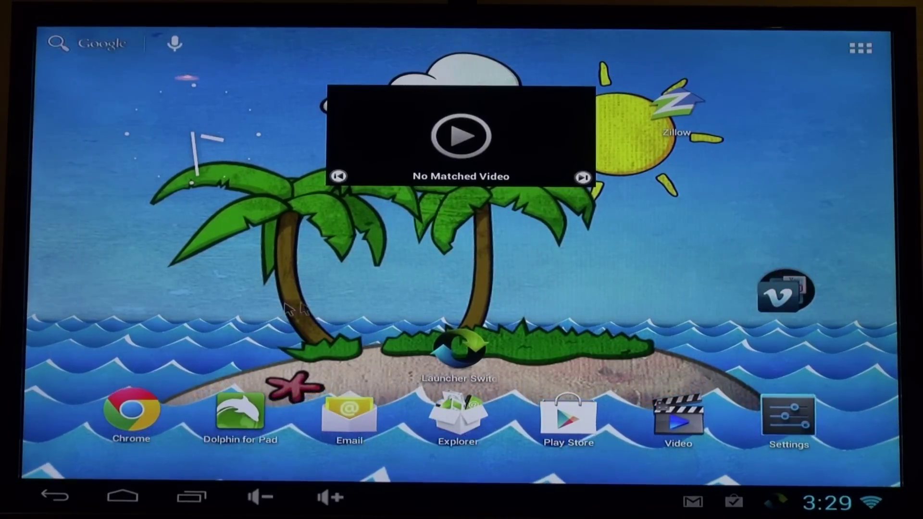
drag(289, 308, 572, 216)
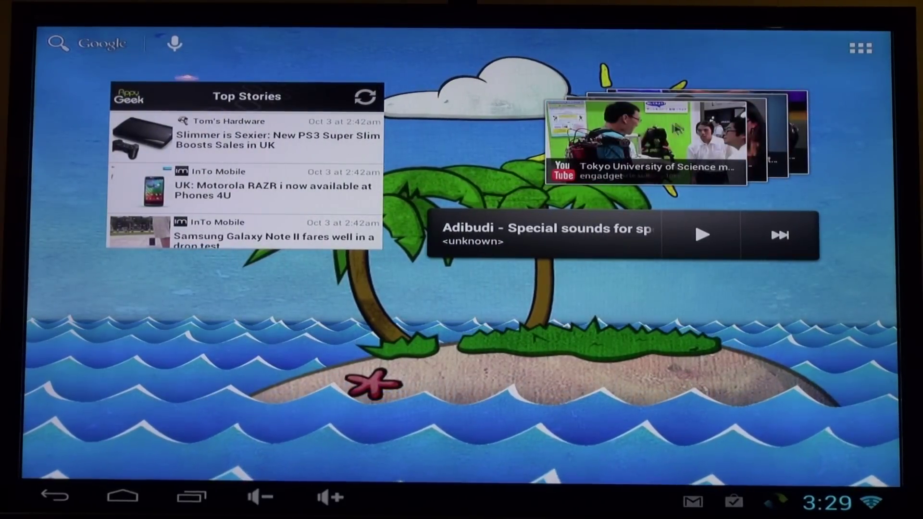
click(653, 168)
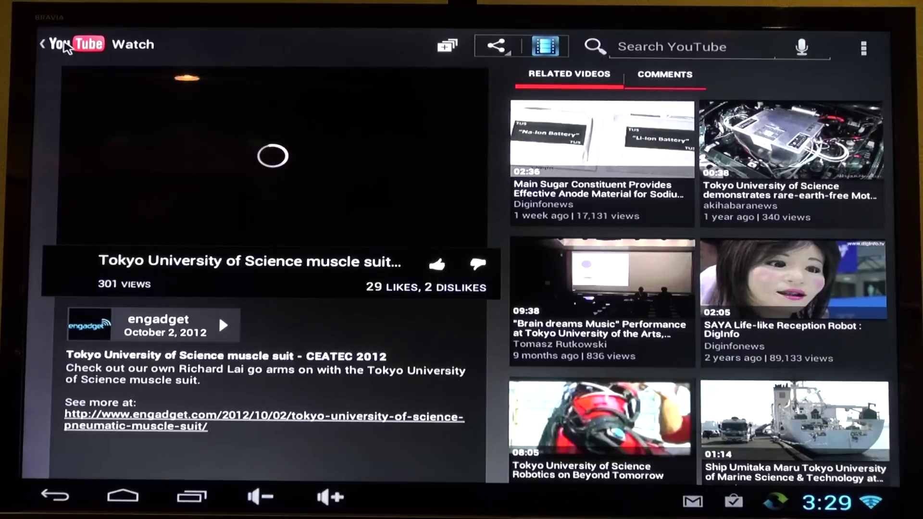
click(76, 47)
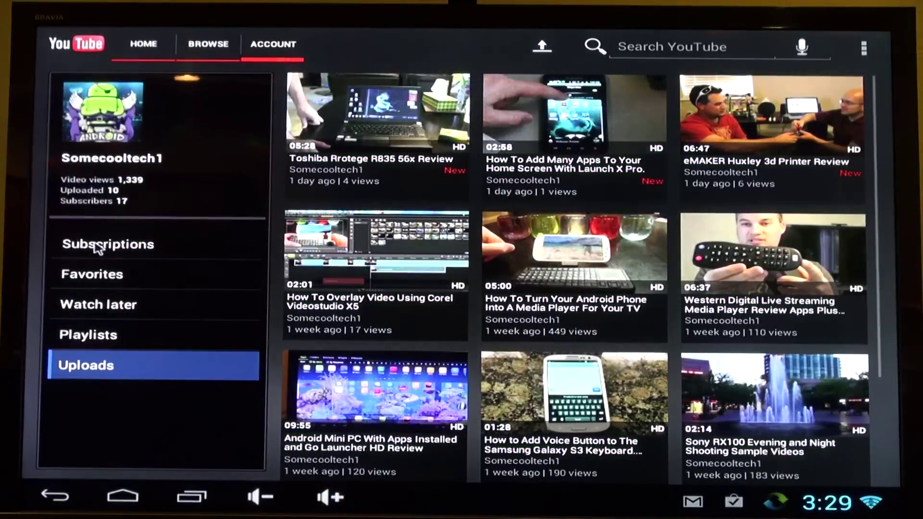
click(98, 248)
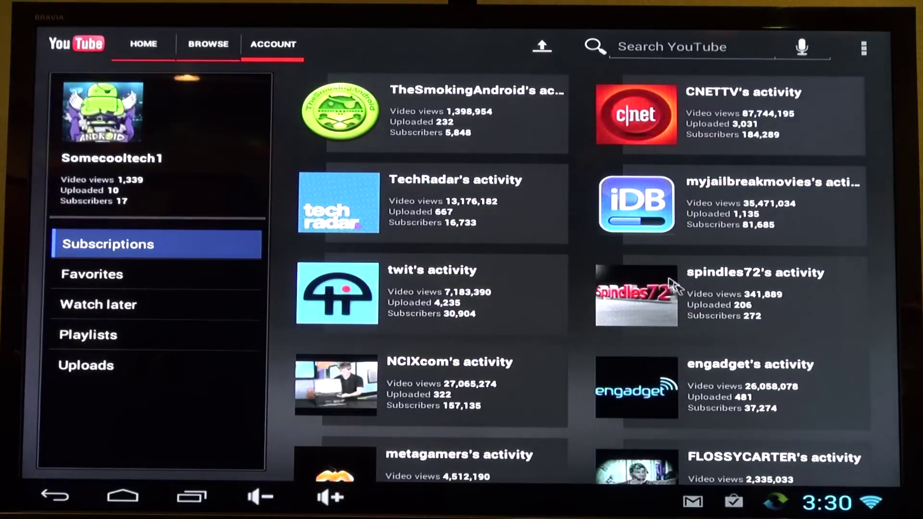
scroll(460, 294, down, 3)
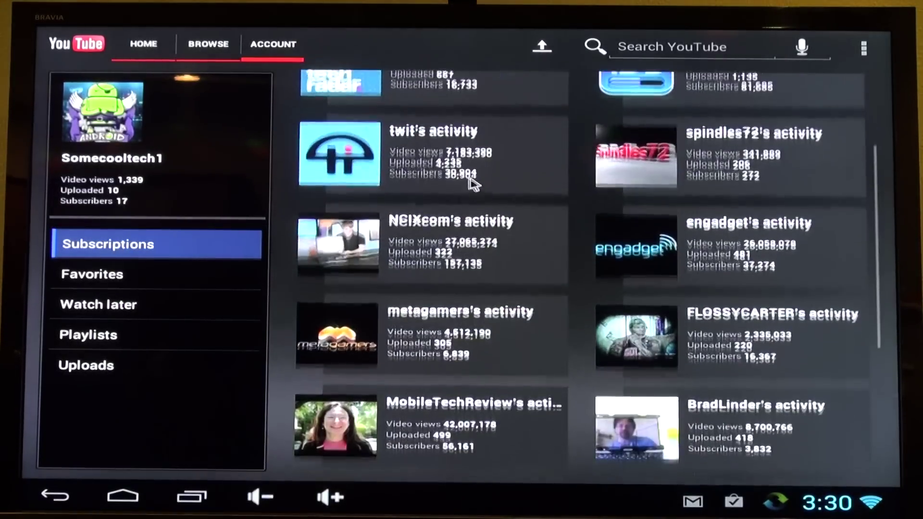
scroll(505, 288, down, 3)
scroll(551, 215, down, 3)
scroll(556, 238, down, 3)
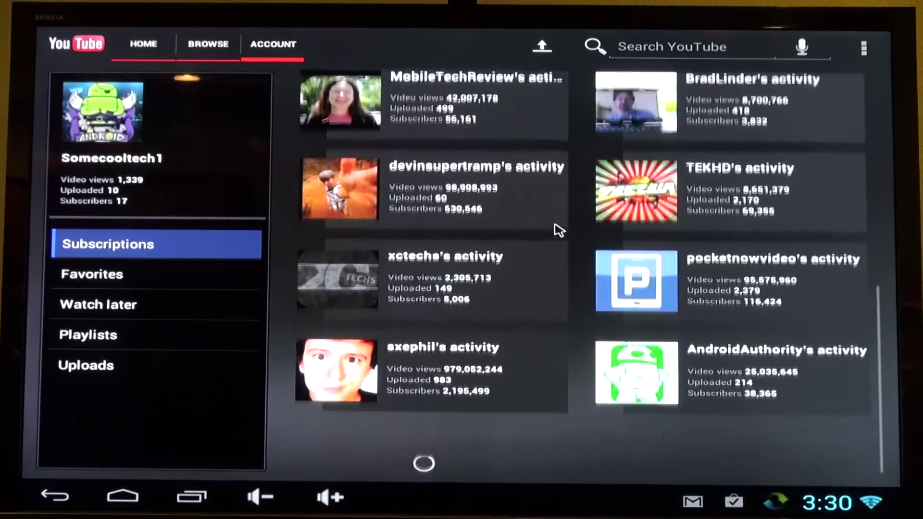
scroll(547, 260, down, 3)
scroll(547, 260, down, 3)
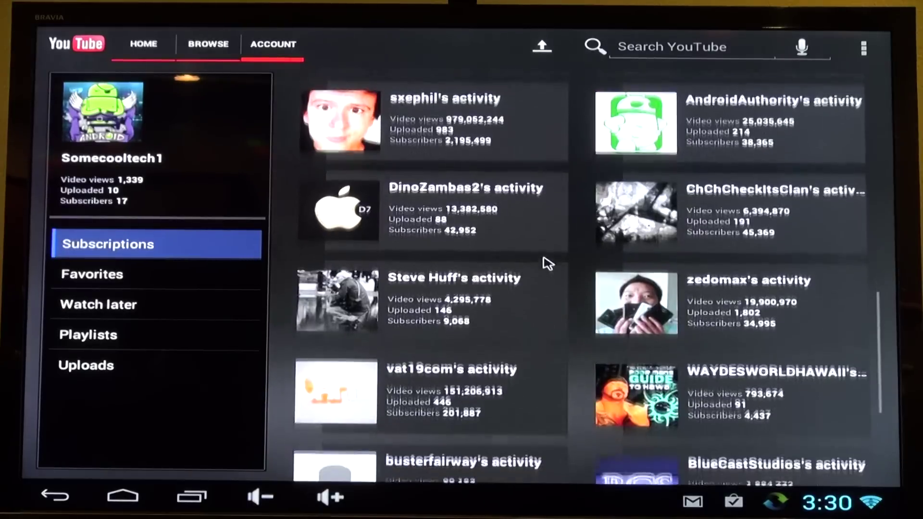
scroll(561, 248, down, 3)
scroll(560, 249, down, 2)
scroll(555, 346, down, 3)
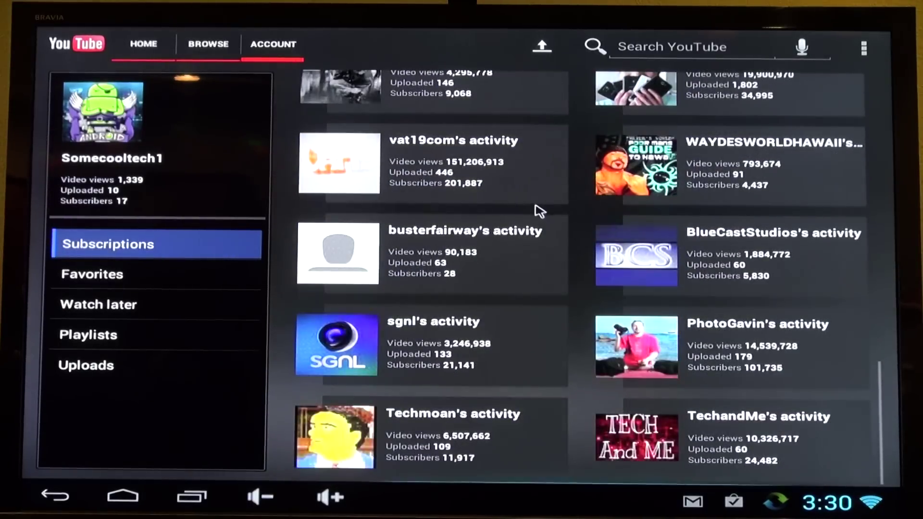
scroll(548, 231, up, 5)
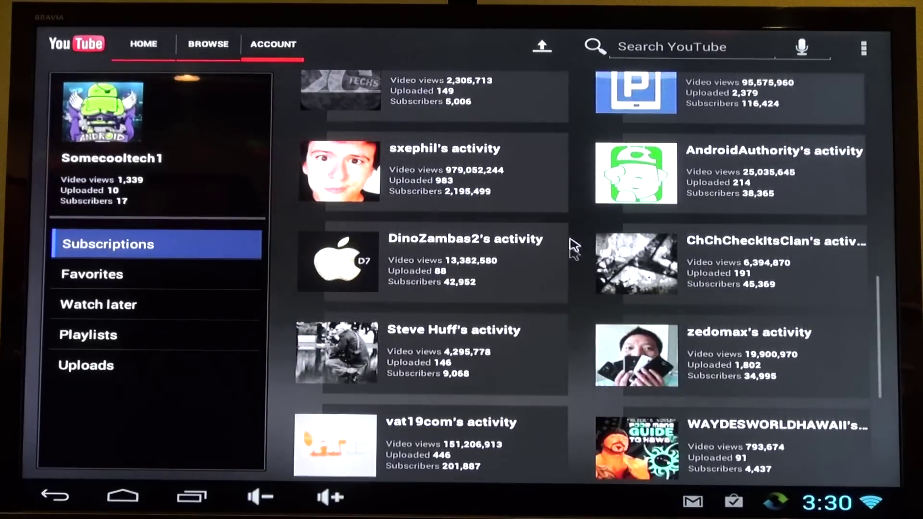
scroll(570, 252, up, 4)
scroll(577, 419, up, 2)
scroll(580, 425, up, 3)
scroll(578, 361, up, 3)
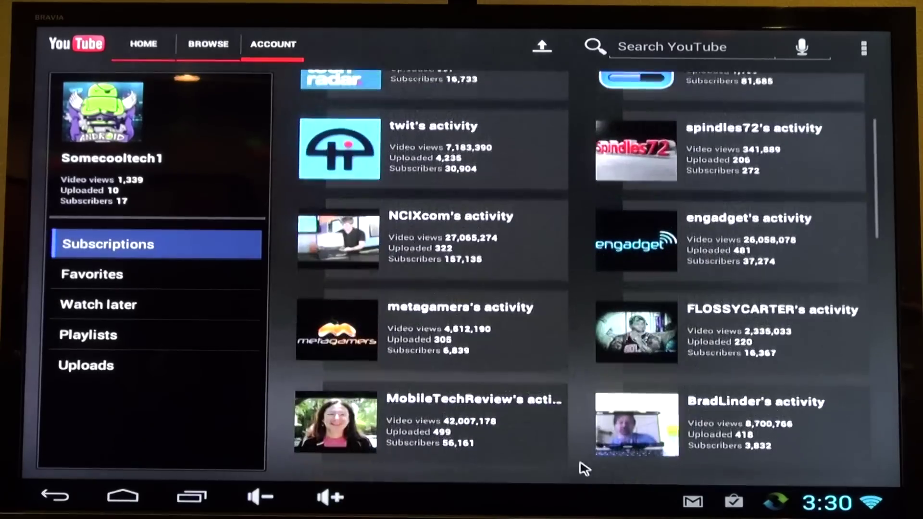
scroll(564, 404, up, 2)
scroll(565, 405, up, 1)
scroll(540, 414, up, 1)
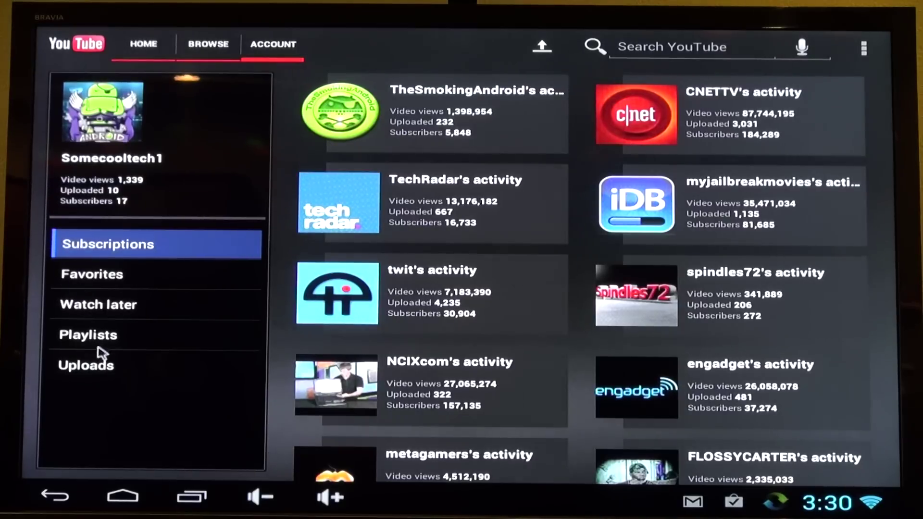
click(103, 371)
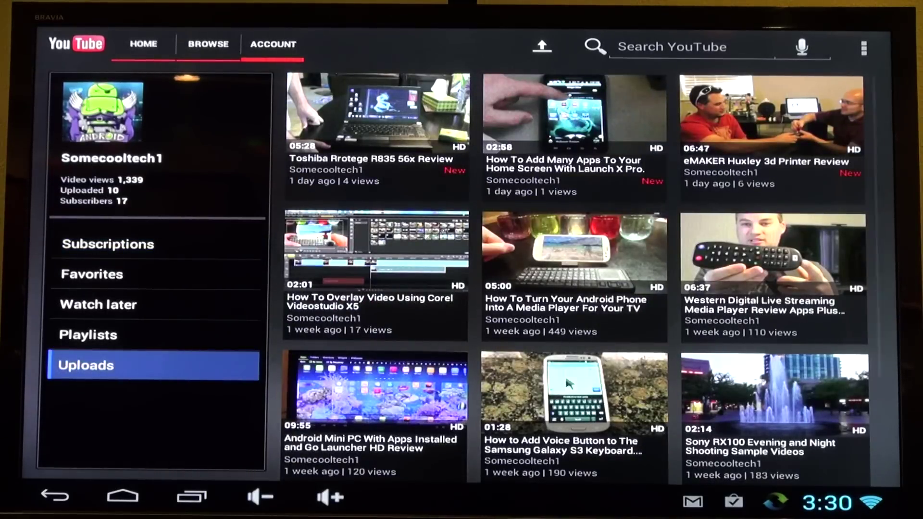
scroll(575, 389, down, 3)
scroll(565, 182, up, 3)
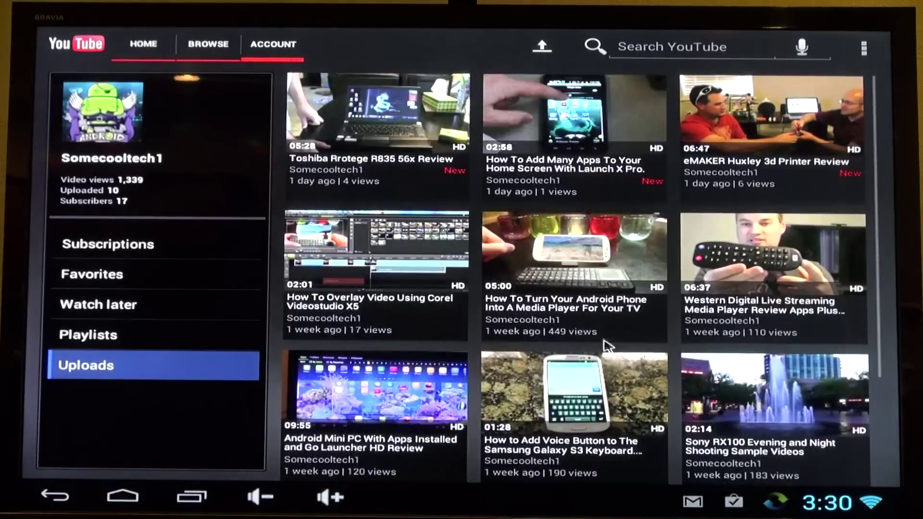
click(748, 245)
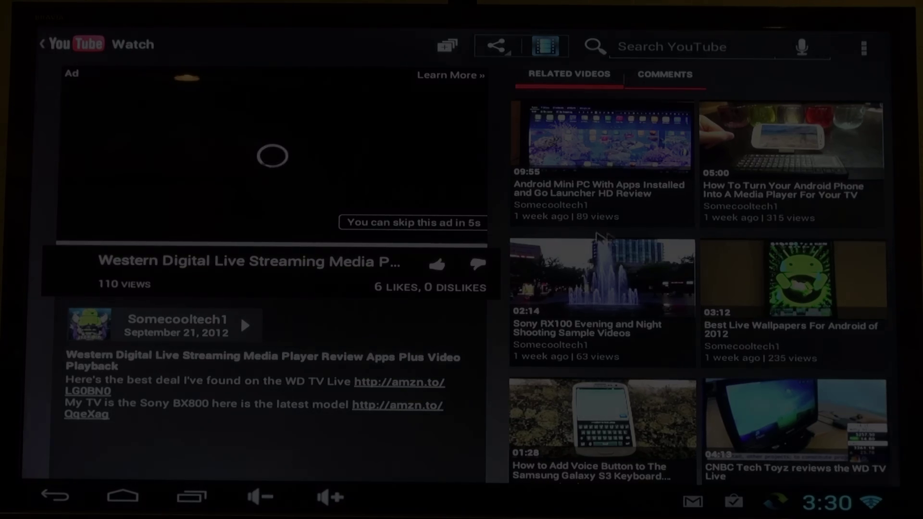
click(122, 496)
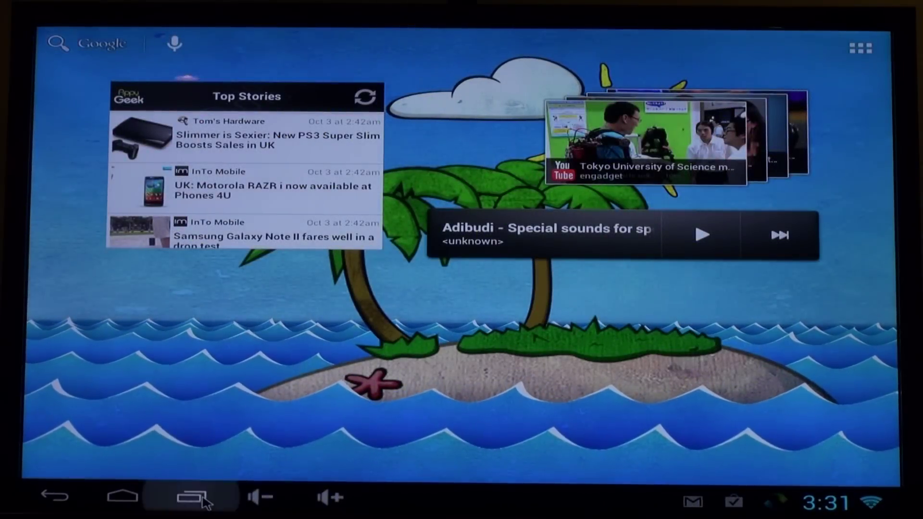
Step: Show the recent apps list and switch back to Super Video
click(195, 497)
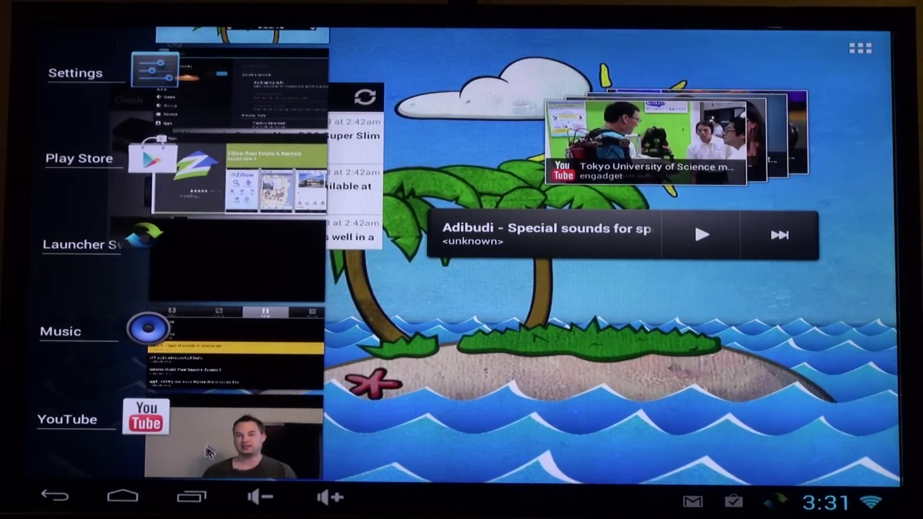
scroll(216, 381, up, 1)
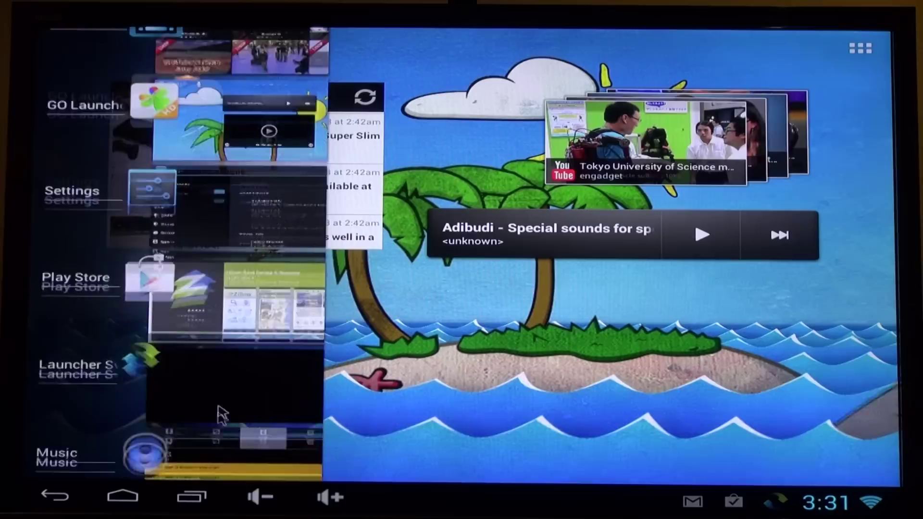
scroll(234, 292, up, 1)
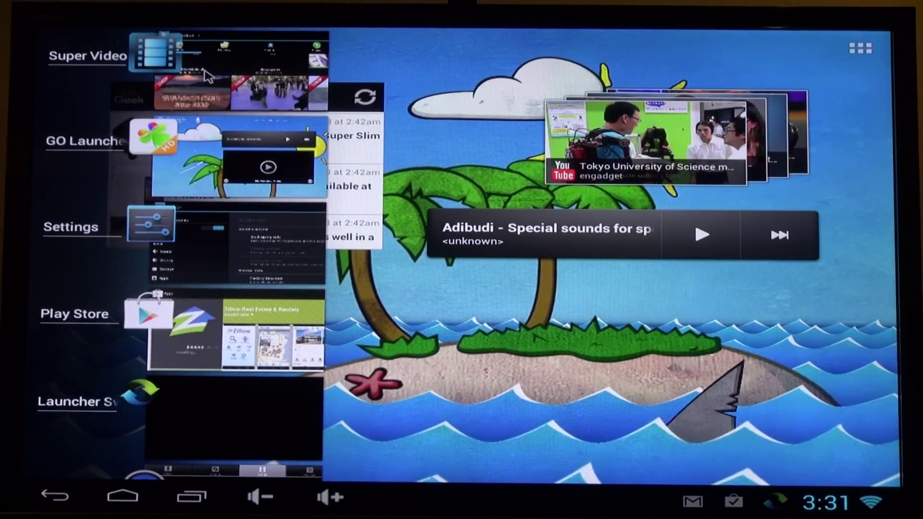
click(238, 73)
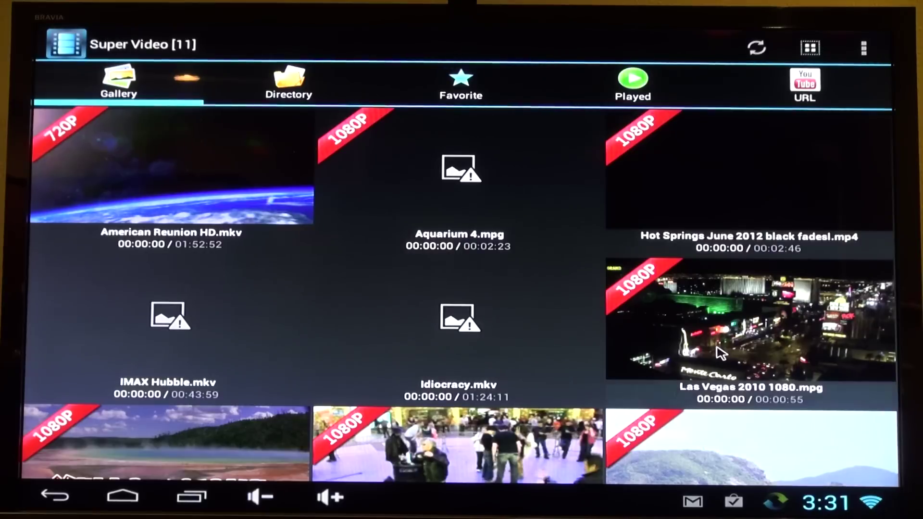
Step: Play Las Vegas 2010 in a floating window, move it top-right, and go Home
click(719, 351)
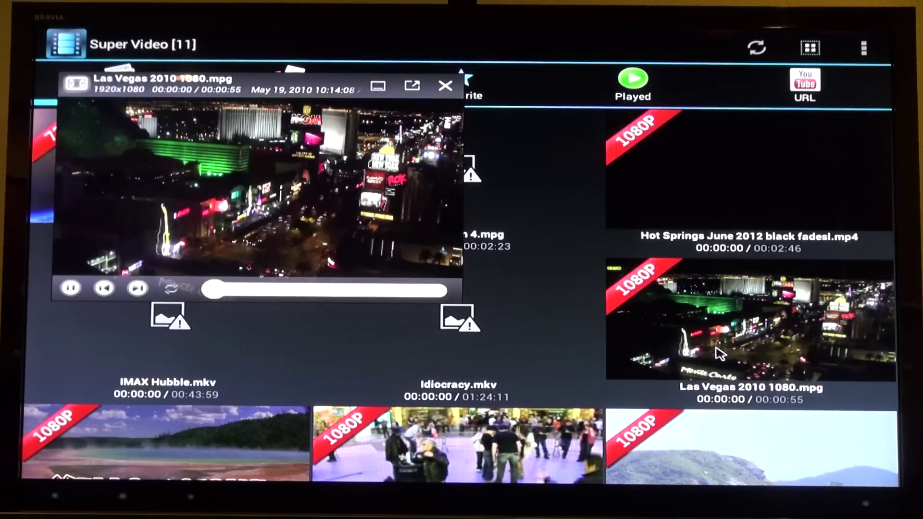
mouse_move(166, 175)
mouse_down()
mouse_move(587, 99)
mouse_move(573, 97)
mouse_up()
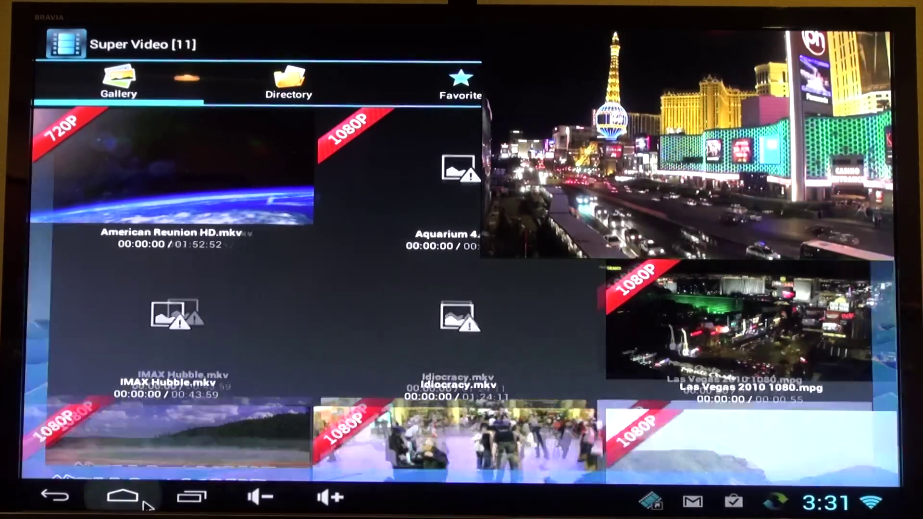
click(123, 498)
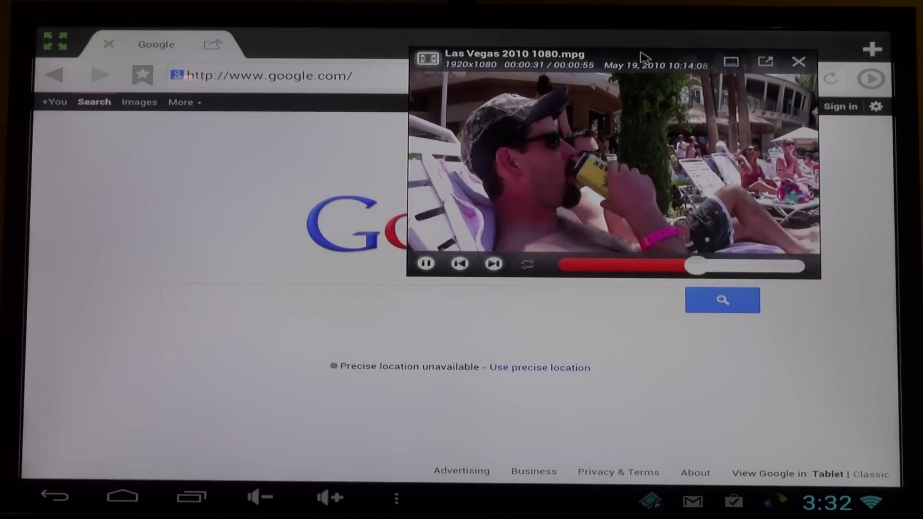
Step: Nudge the floating player into the corner and open Google News from Google's services list
drag(644, 57, 777, 39)
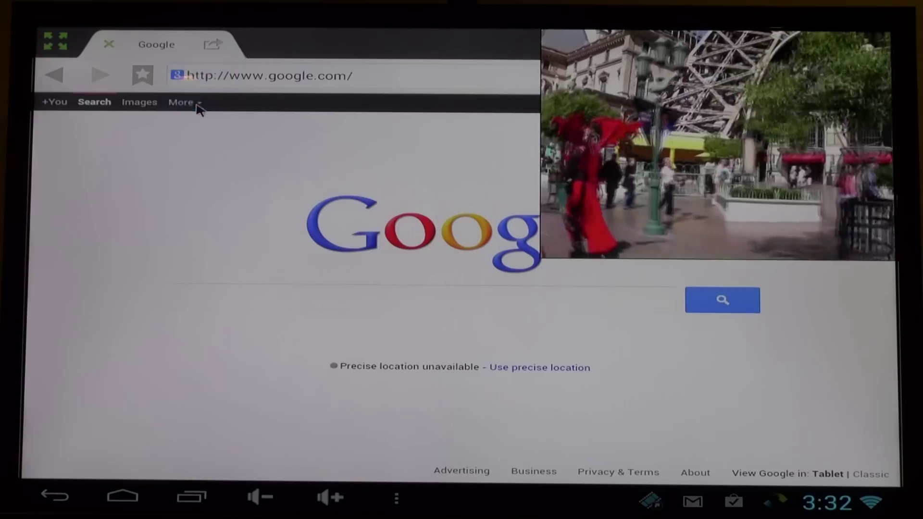
click(196, 102)
click(201, 245)
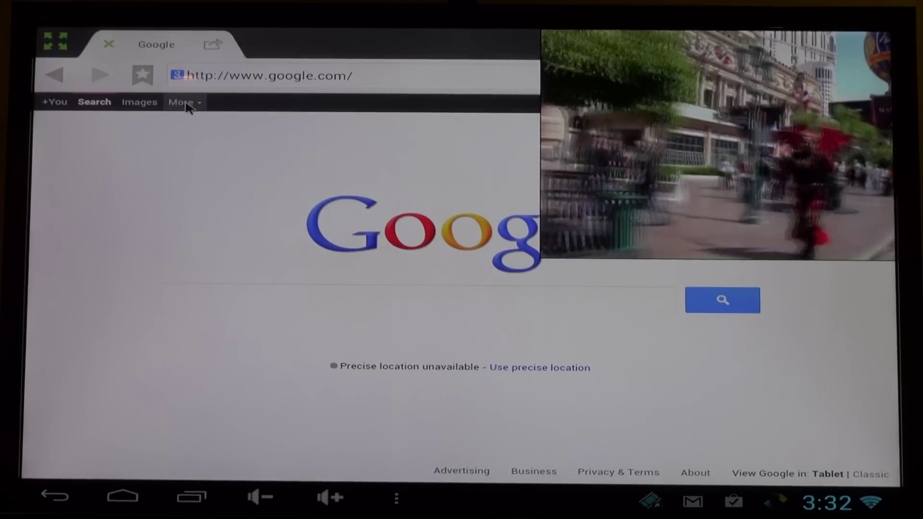
click(187, 102)
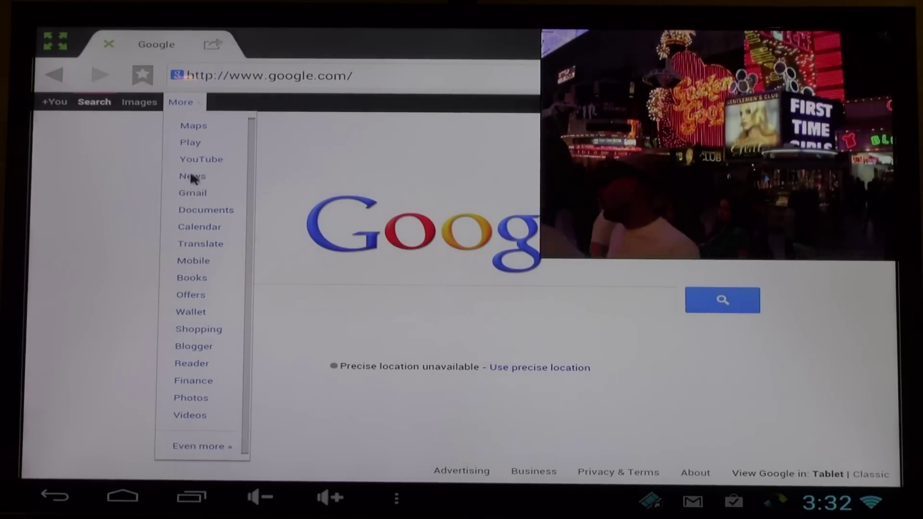
click(193, 175)
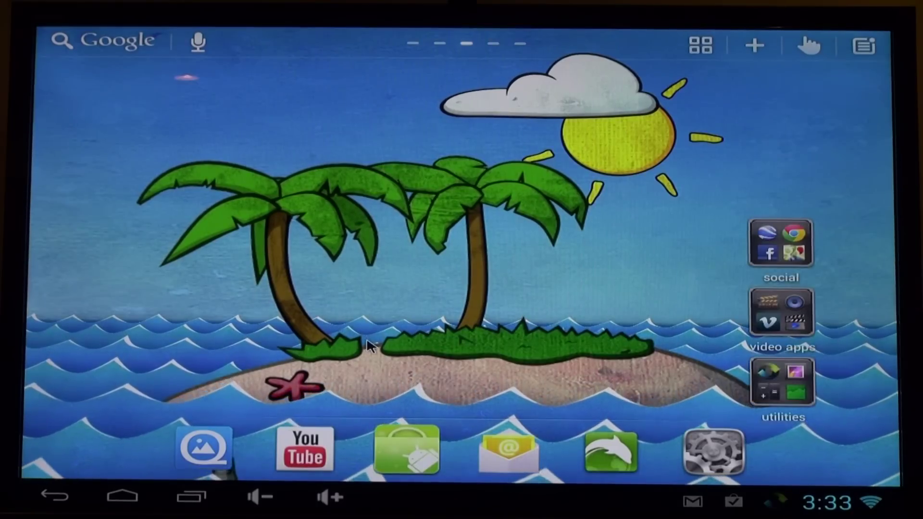
key(XF86AudioPlay)
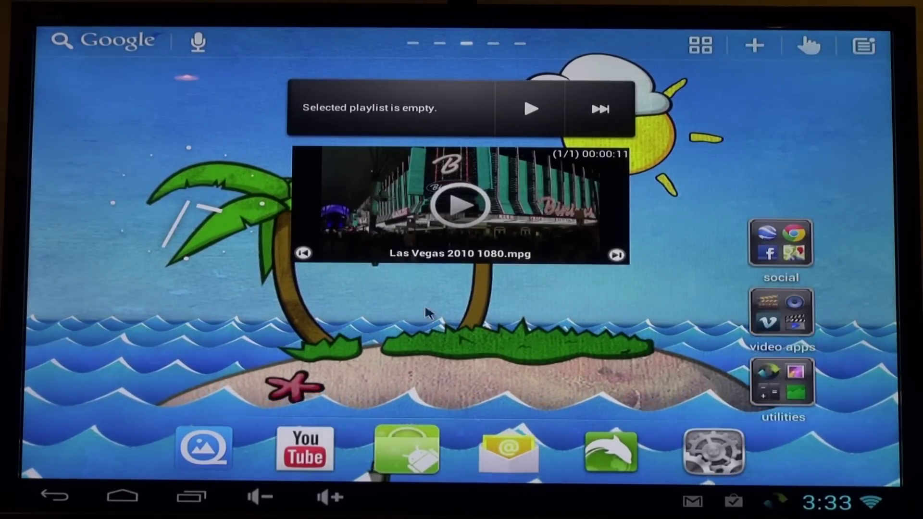
click(797, 249)
key(Escape)
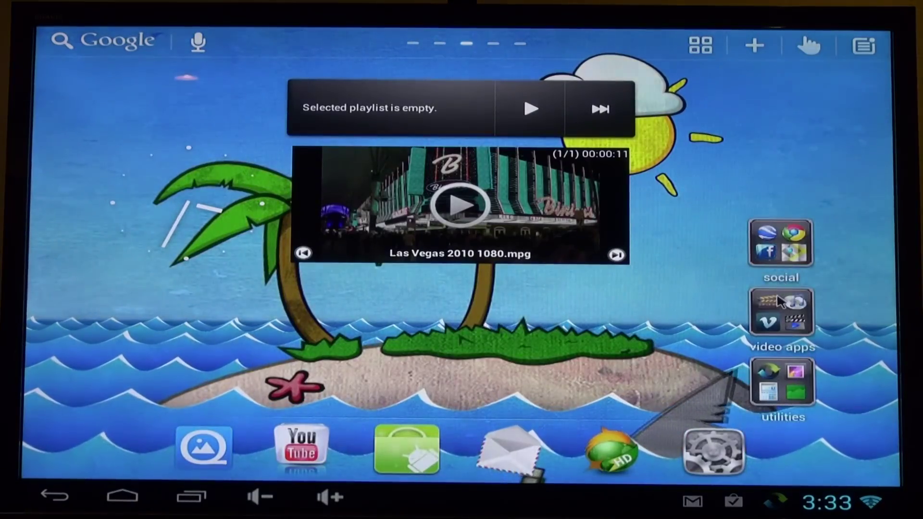
click(781, 308)
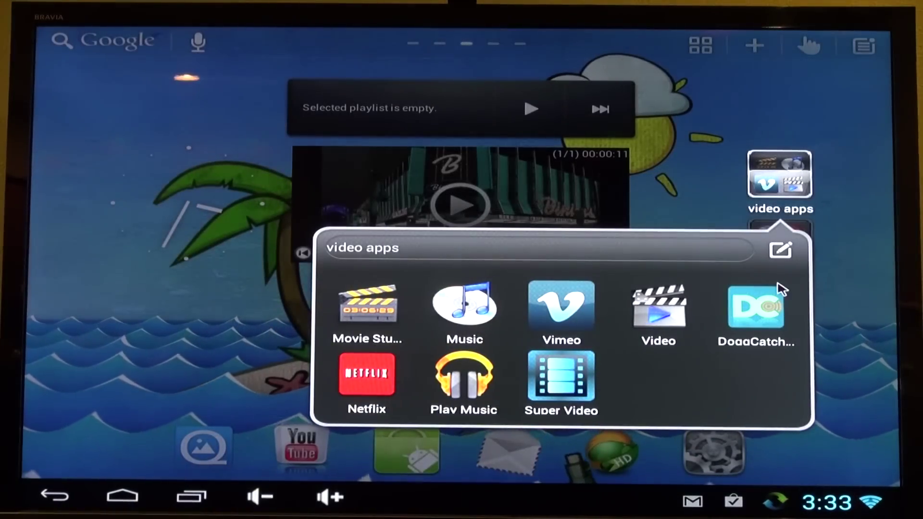
click(844, 224)
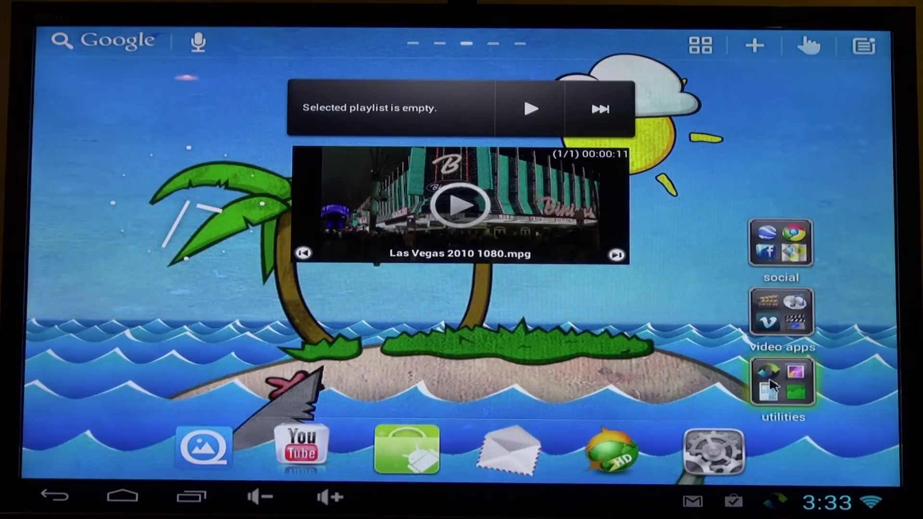
click(773, 383)
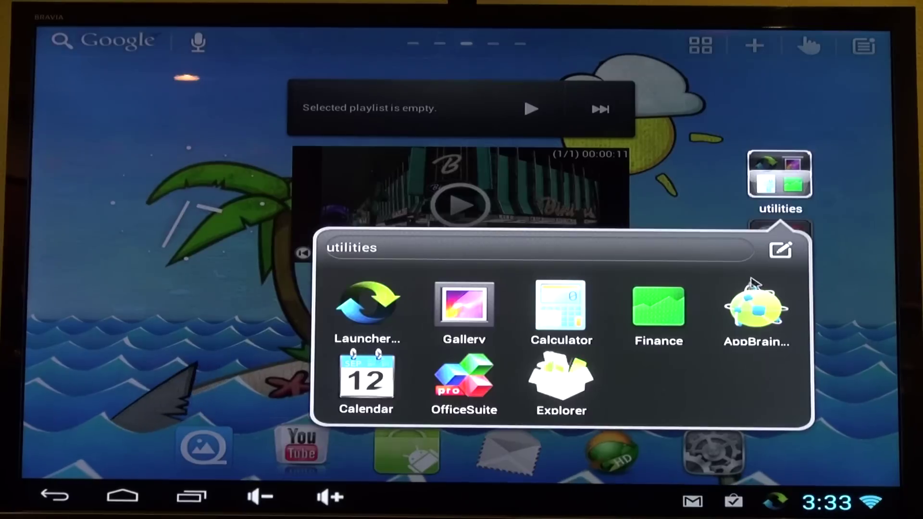
click(673, 181)
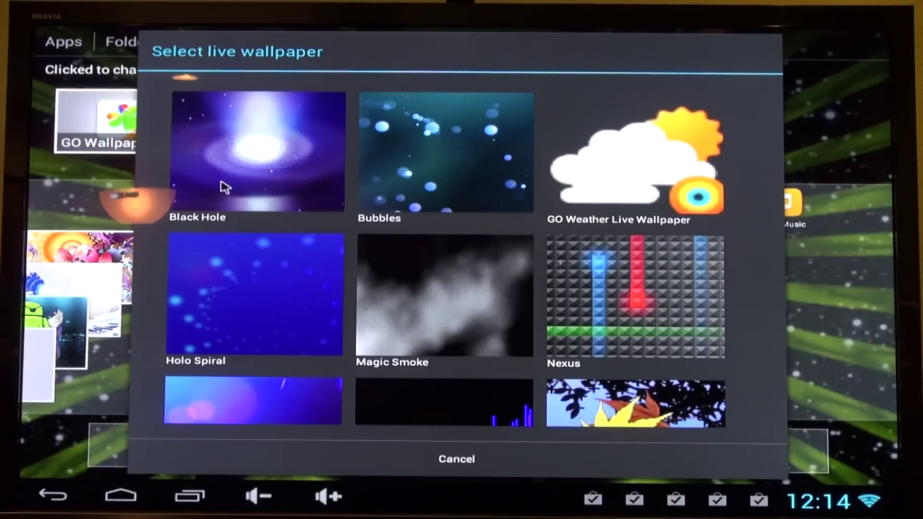
Step: Preview the Black Hole live wallpaper, then set Nexus as the live wallpaper
click(227, 176)
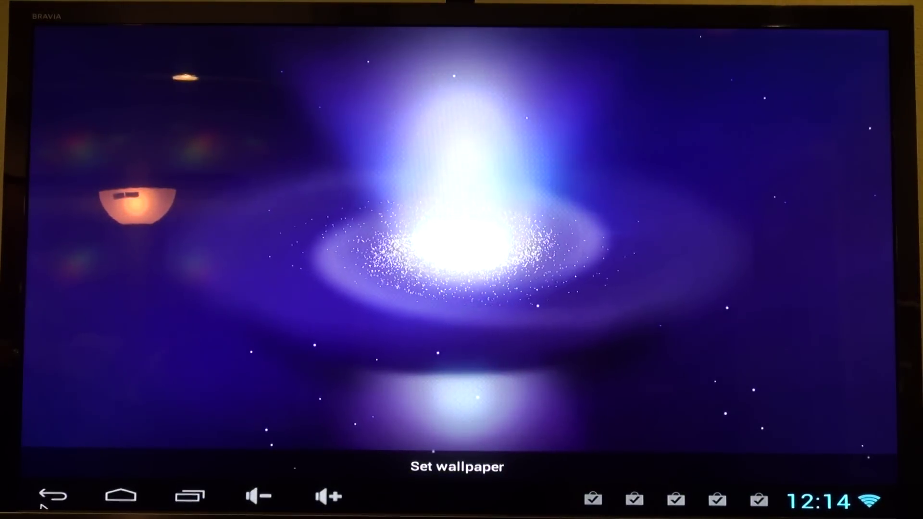
key(Escape)
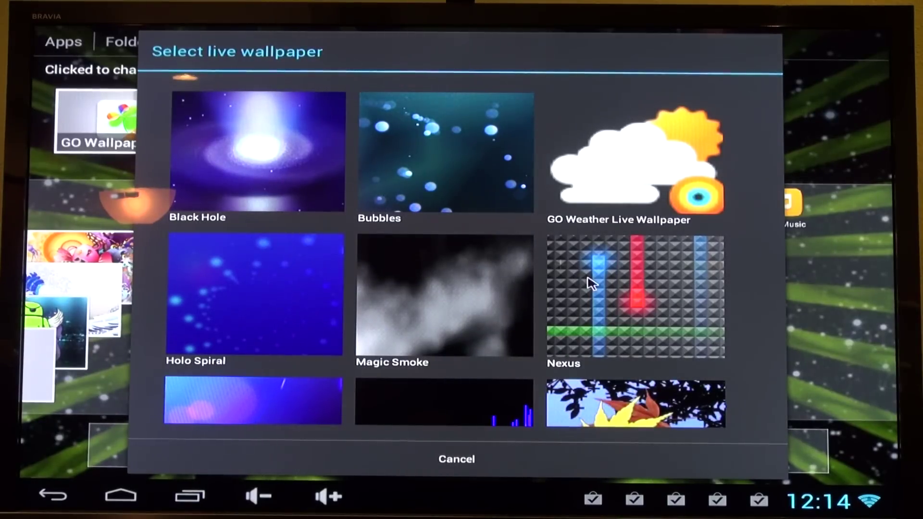
click(462, 332)
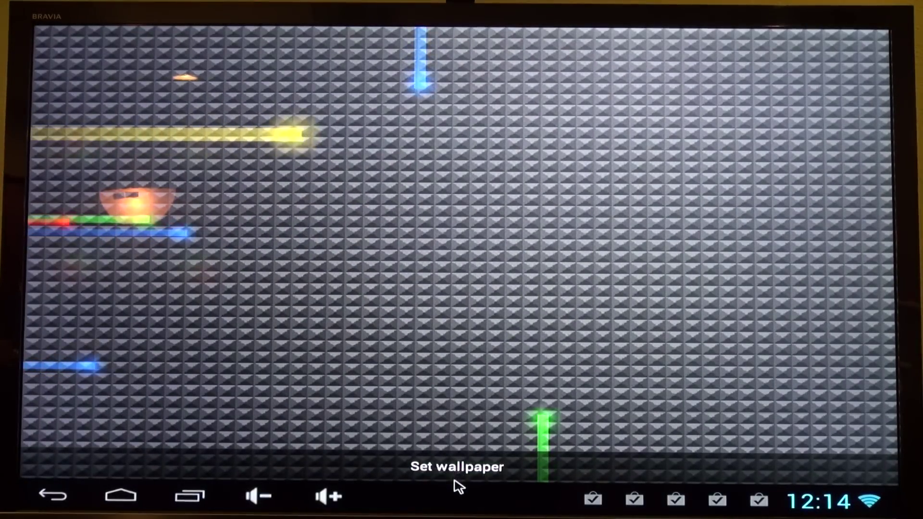
click(456, 467)
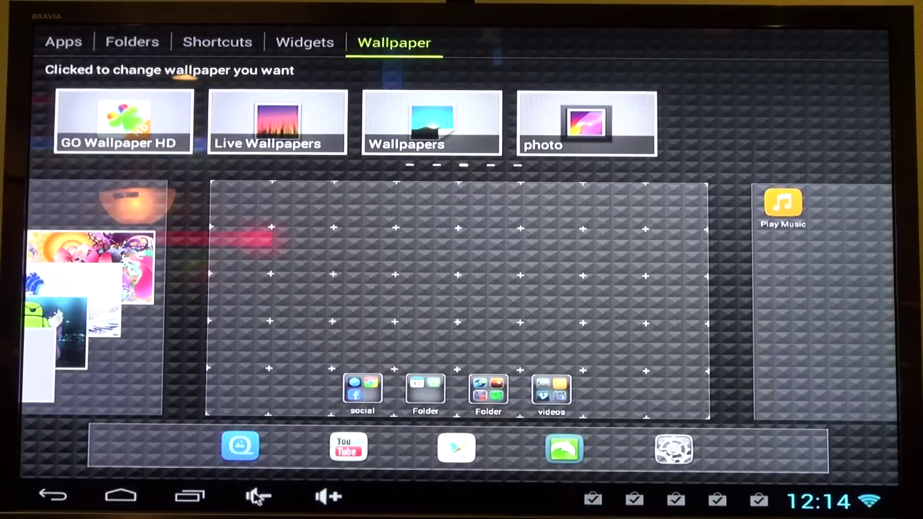
Step: Return to the home screen, swipe to the next page, and open the videos folder
click(121, 497)
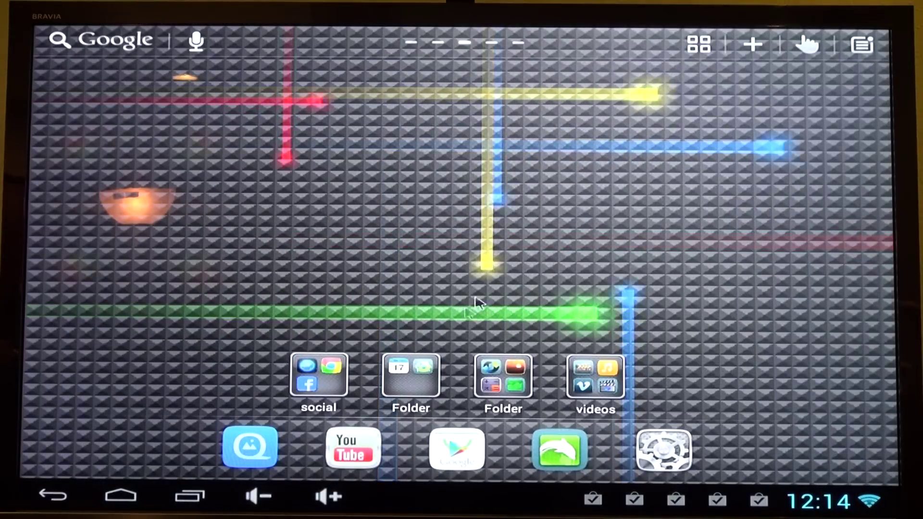
drag(321, 208, 591, 210)
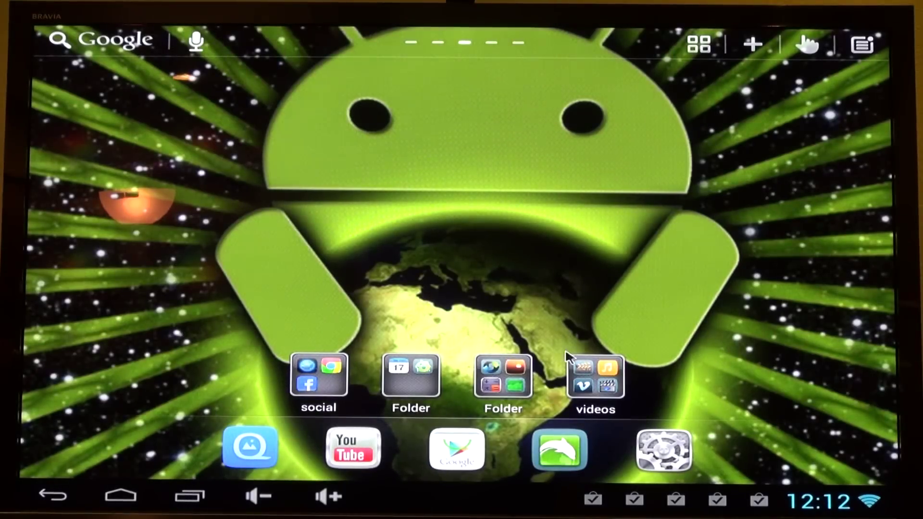
click(582, 365)
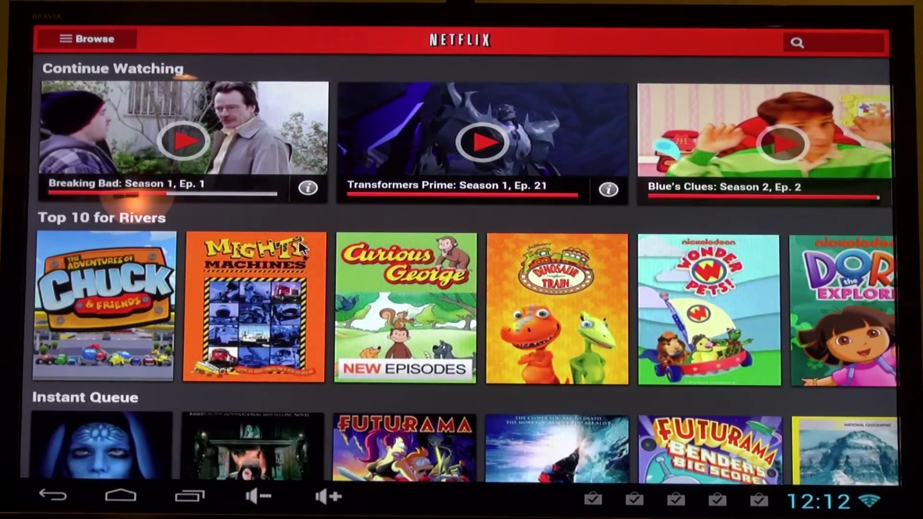
Step: Pick Thrillers from the Netflix genre menu, open Limitless's details, and press play
click(101, 34)
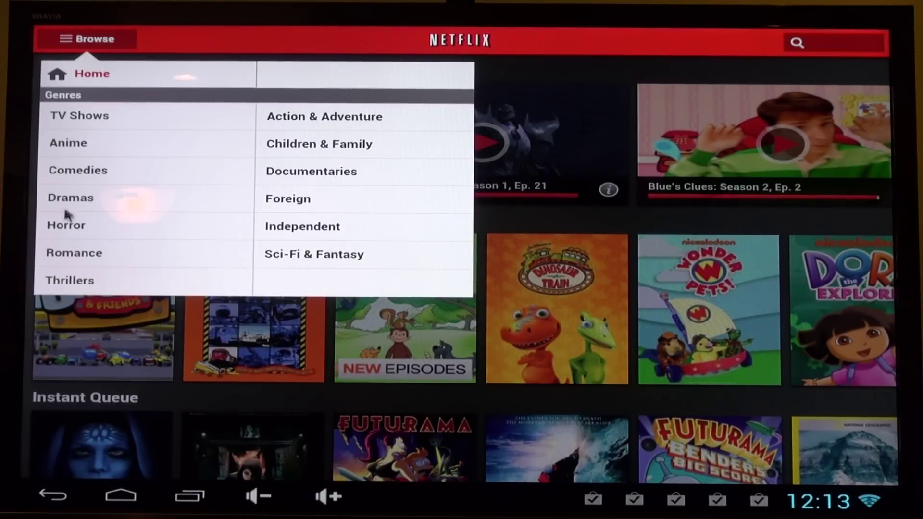
click(87, 278)
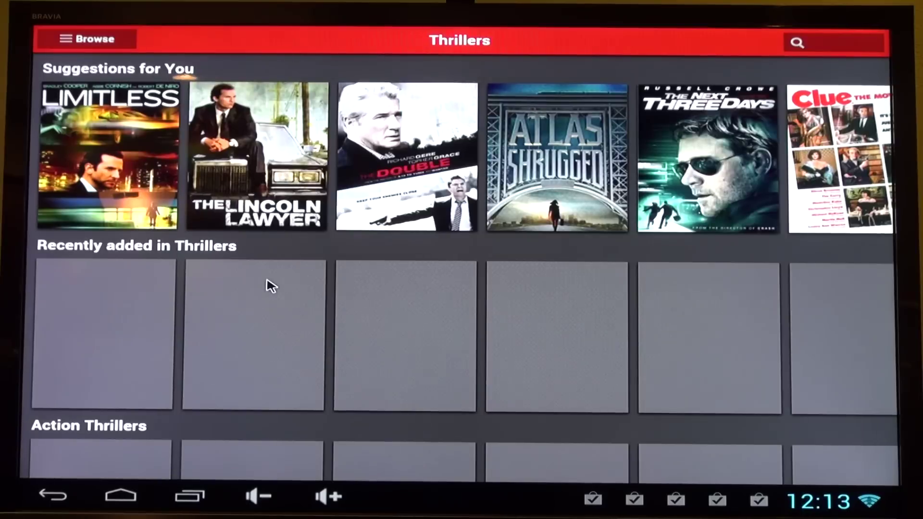
mouse_move(649, 324)
mouse_down()
mouse_move(358, 289)
mouse_move(731, 289)
mouse_up()
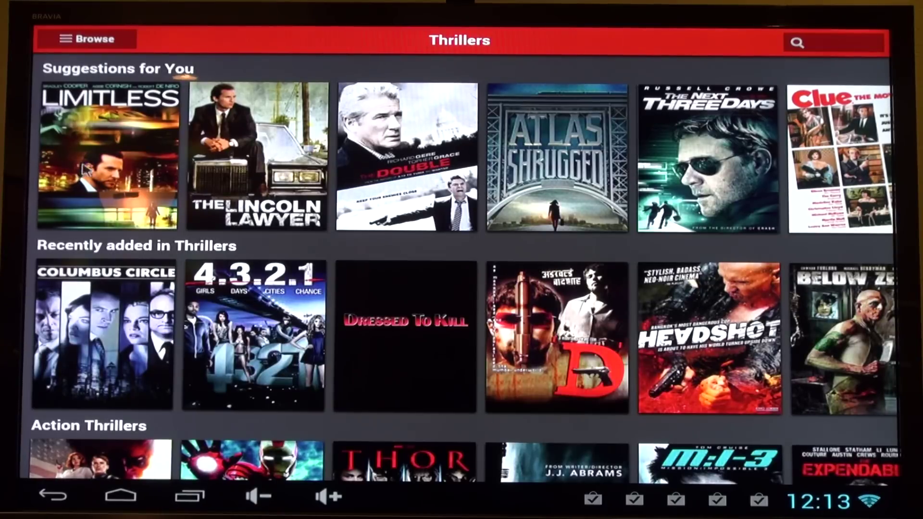
click(111, 167)
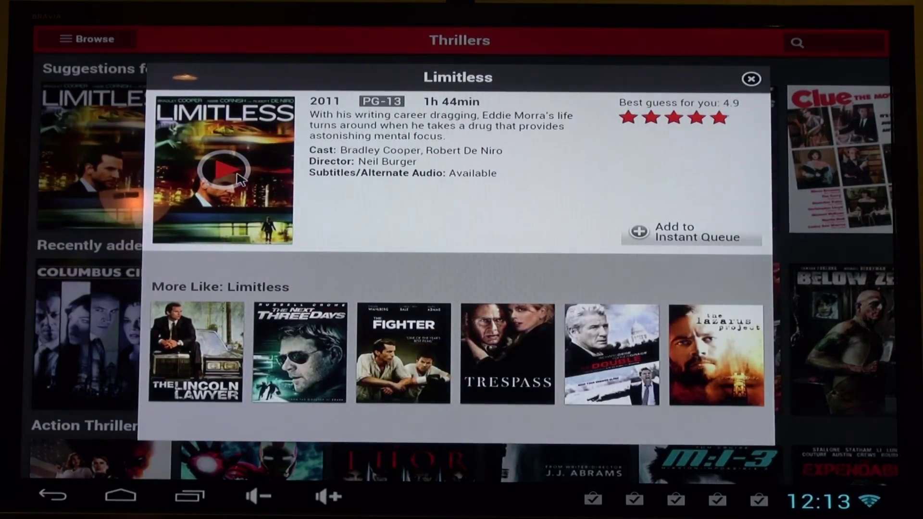
click(235, 175)
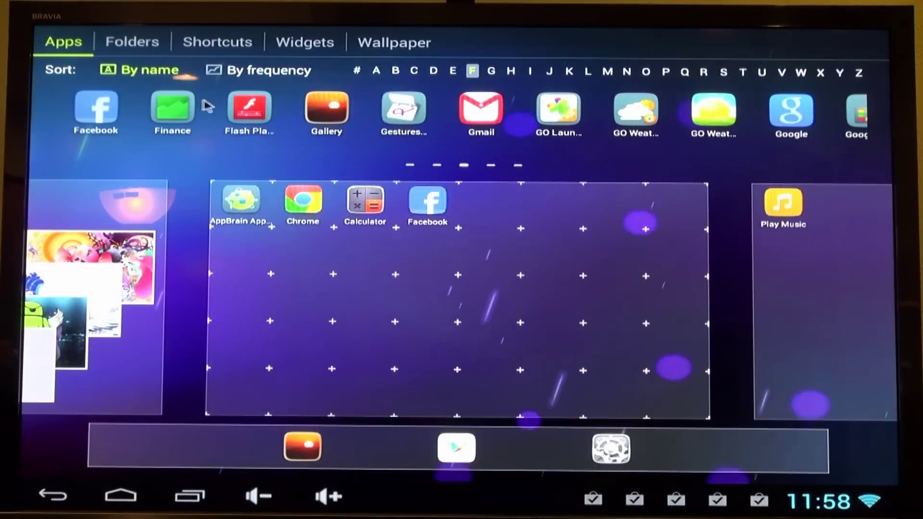
drag(375, 112, 142, 108)
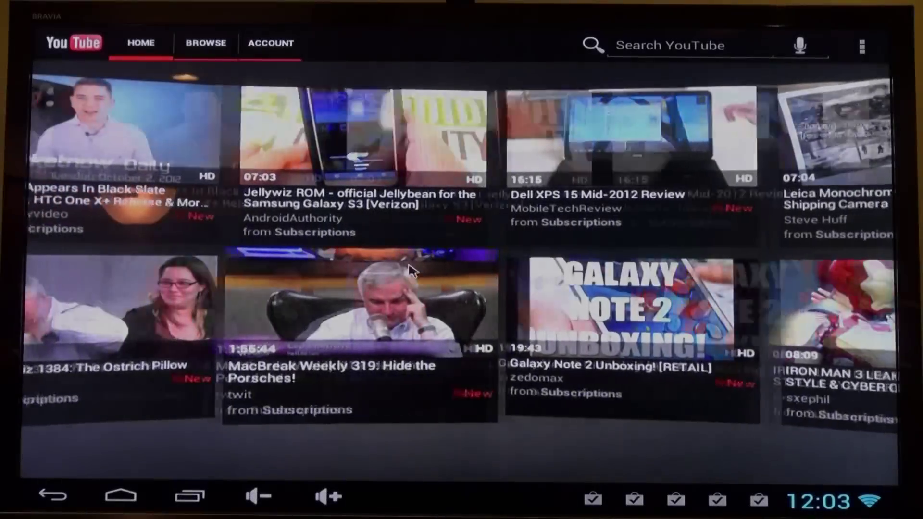
scroll(472, 315, down, 3)
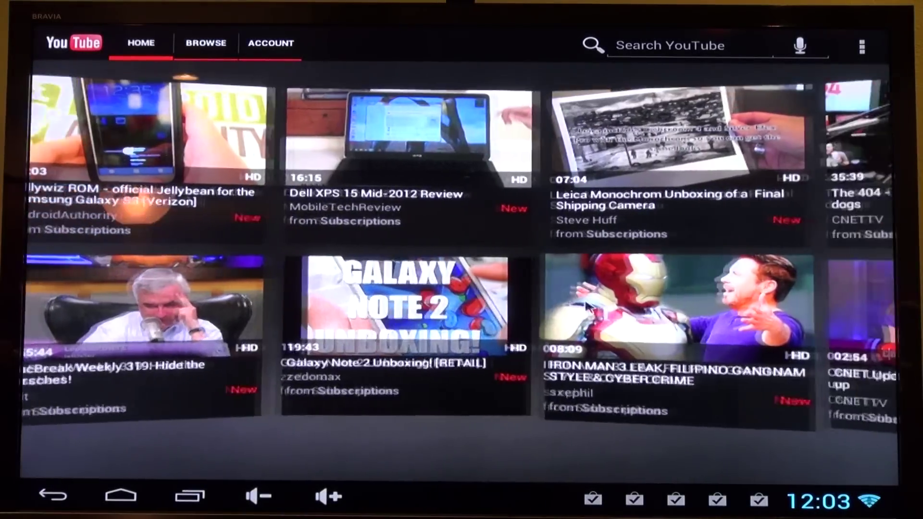
scroll(427, 326, down, 3)
scroll(427, 326, down, 3)
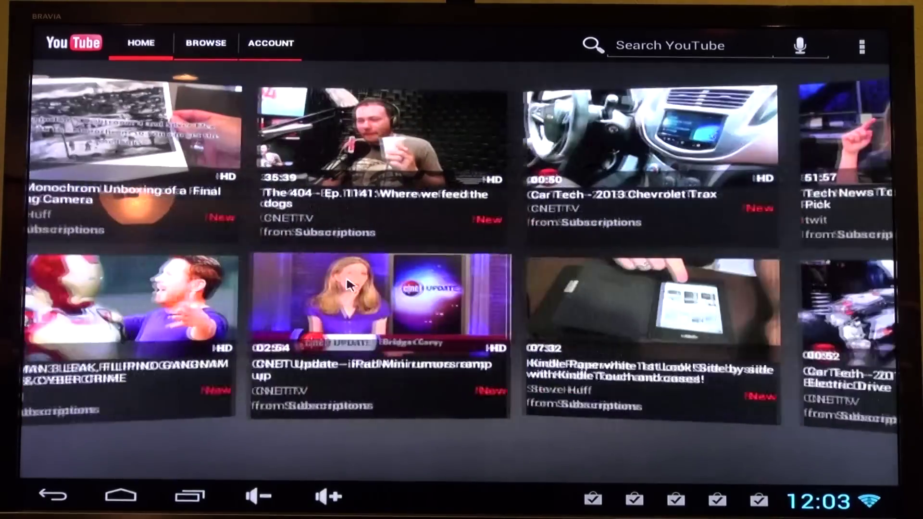
scroll(752, 369, down, 3)
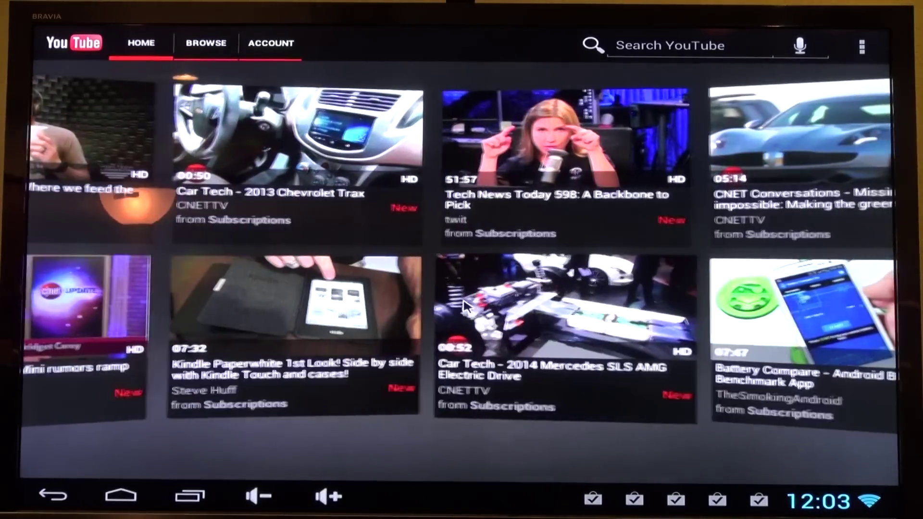
scroll(737, 350, down, 3)
scroll(649, 310, down, 2)
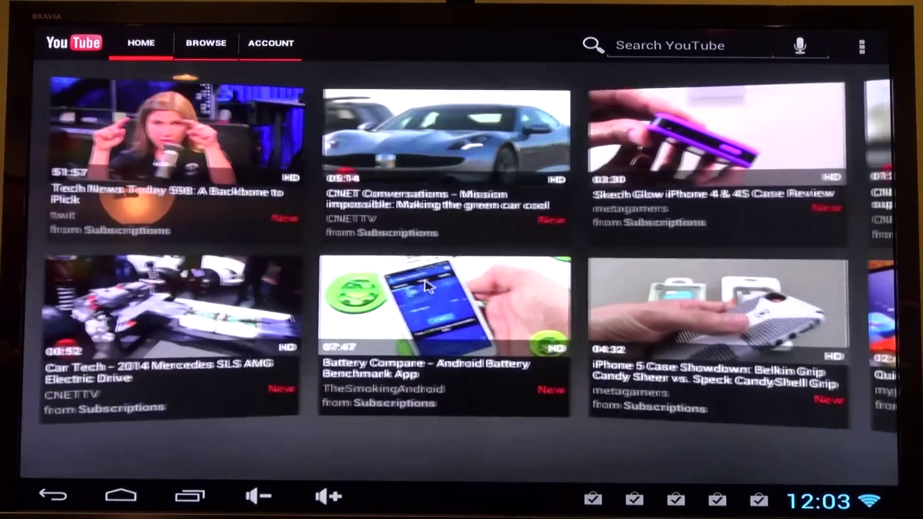
scroll(542, 278, down, 3)
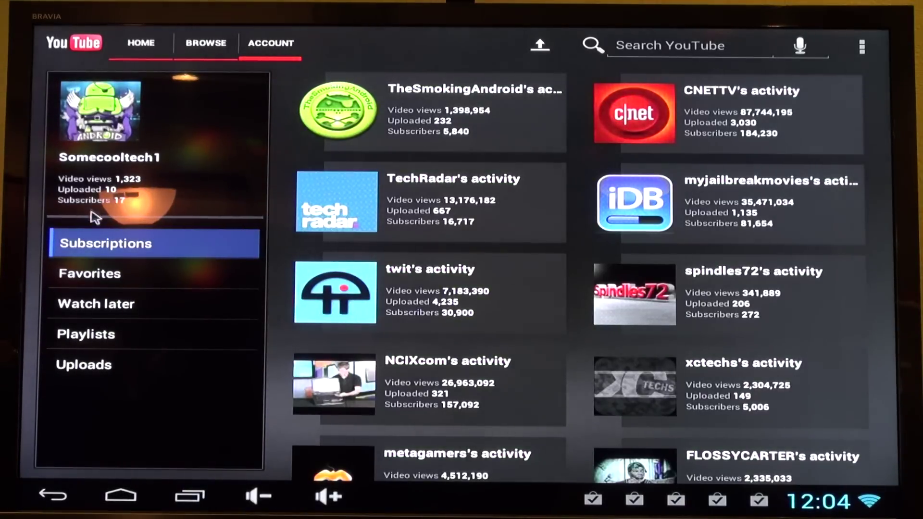
Step: Play 'How To Turn Your Android Phone Into A Media Player For Your TV' from Uploads, full screen
click(99, 379)
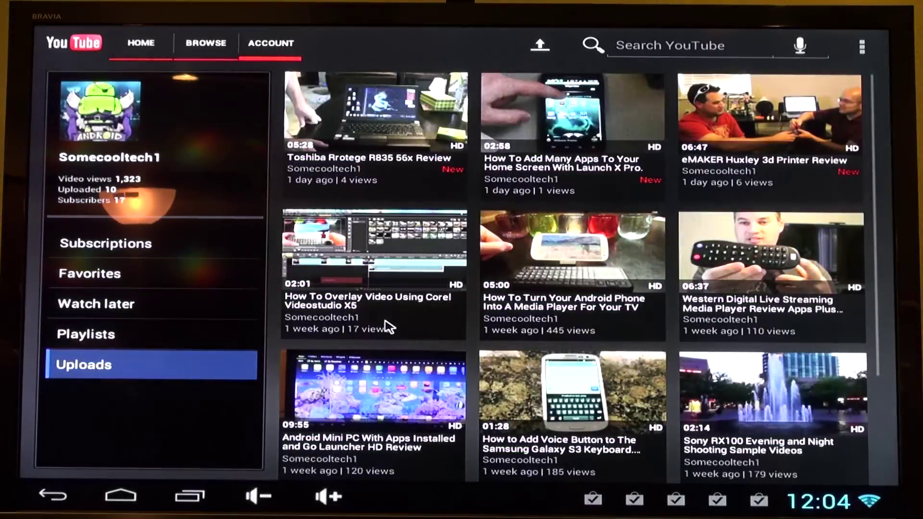
click(616, 249)
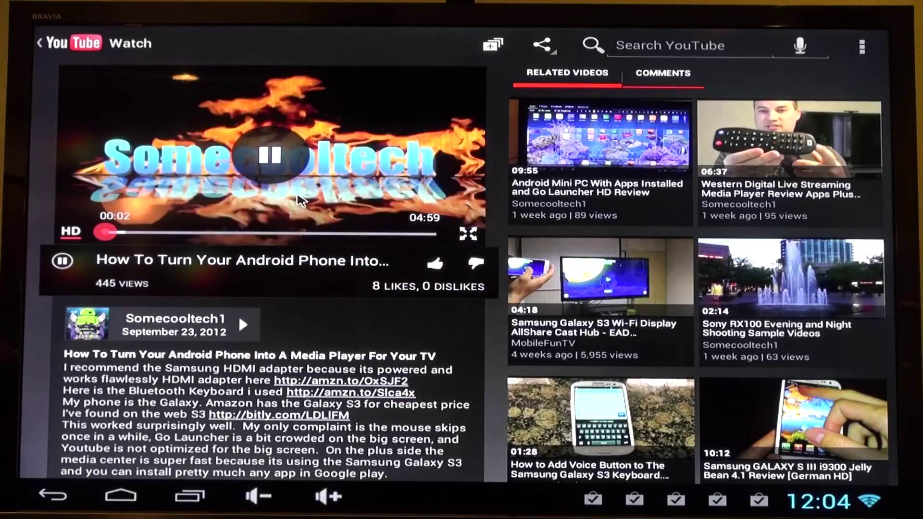
click(468, 232)
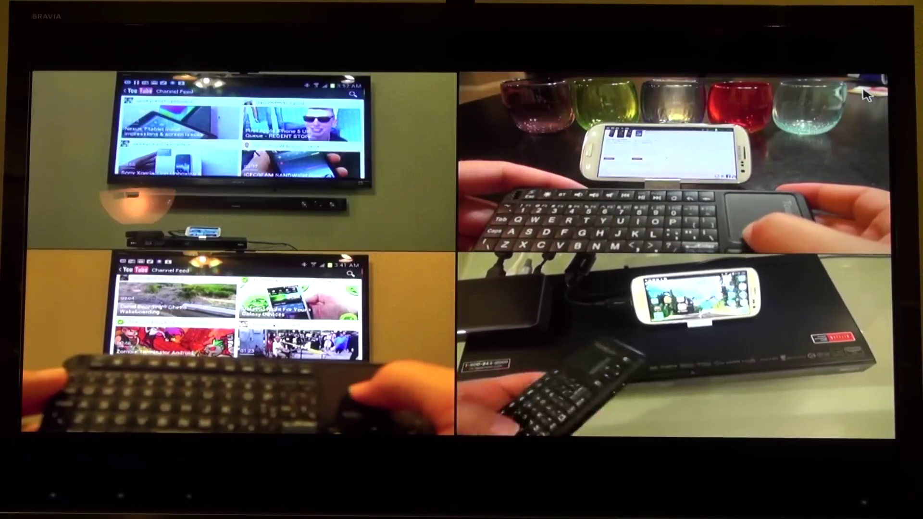
Step: Skip the full-screen media player video ahead to about 3:09 of its 4:59
click(458, 250)
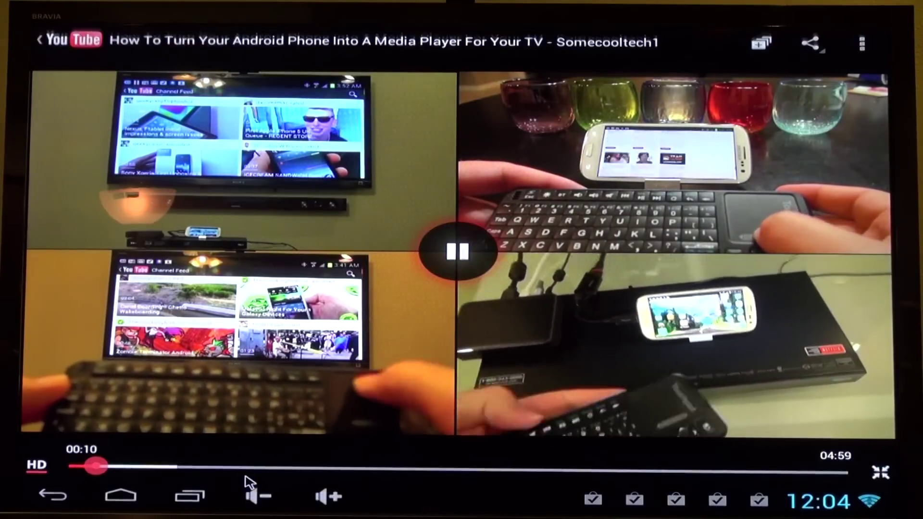
click(250, 470)
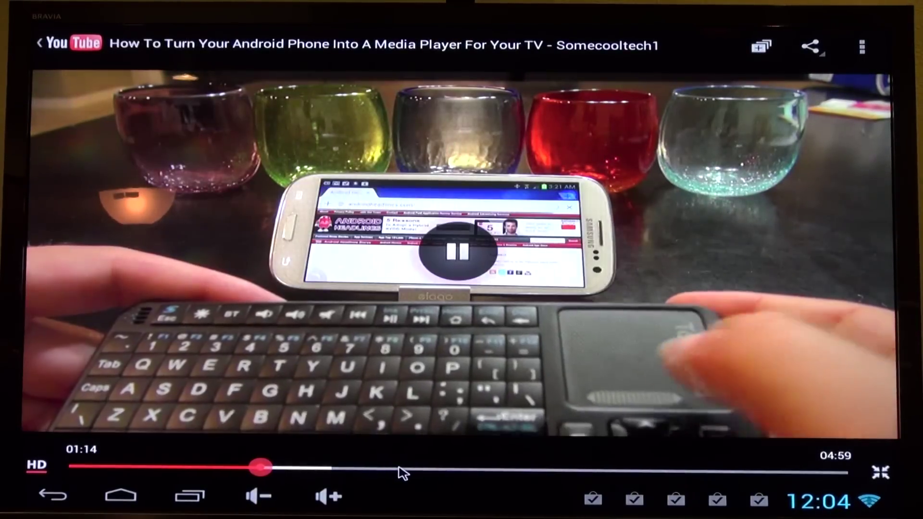
click(412, 475)
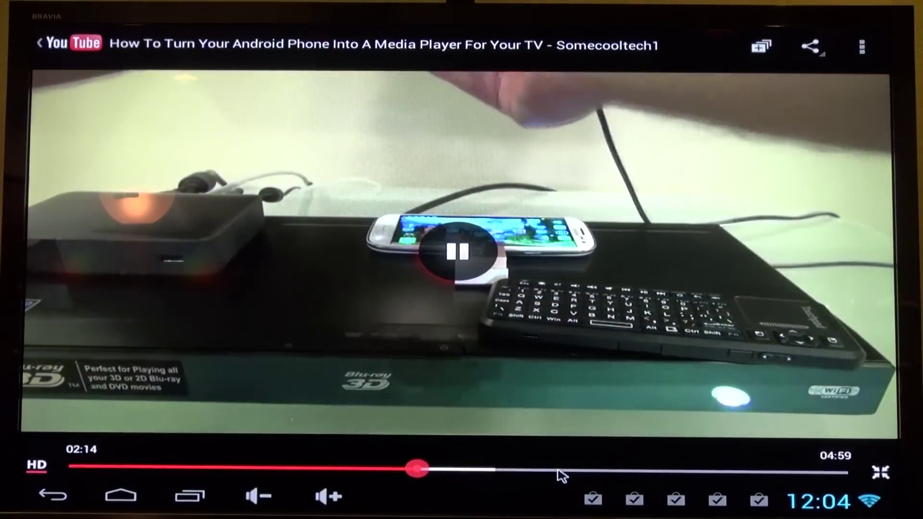
click(561, 472)
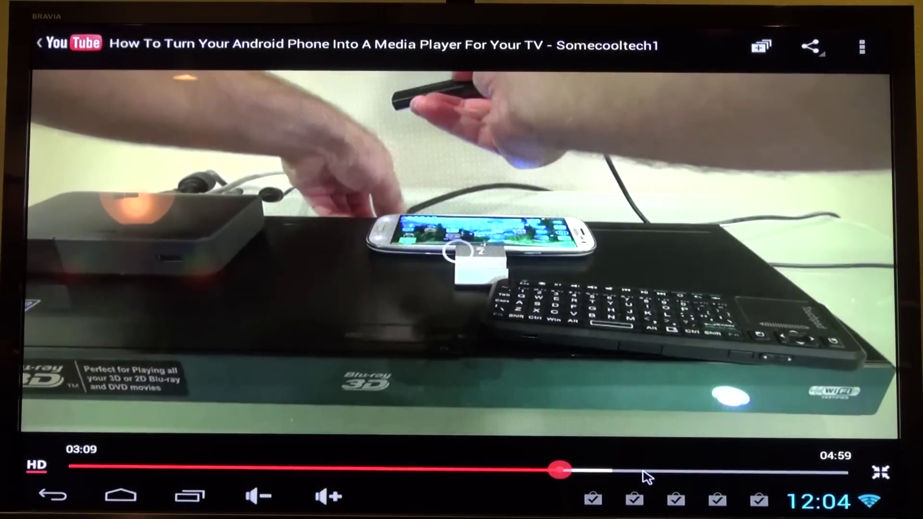